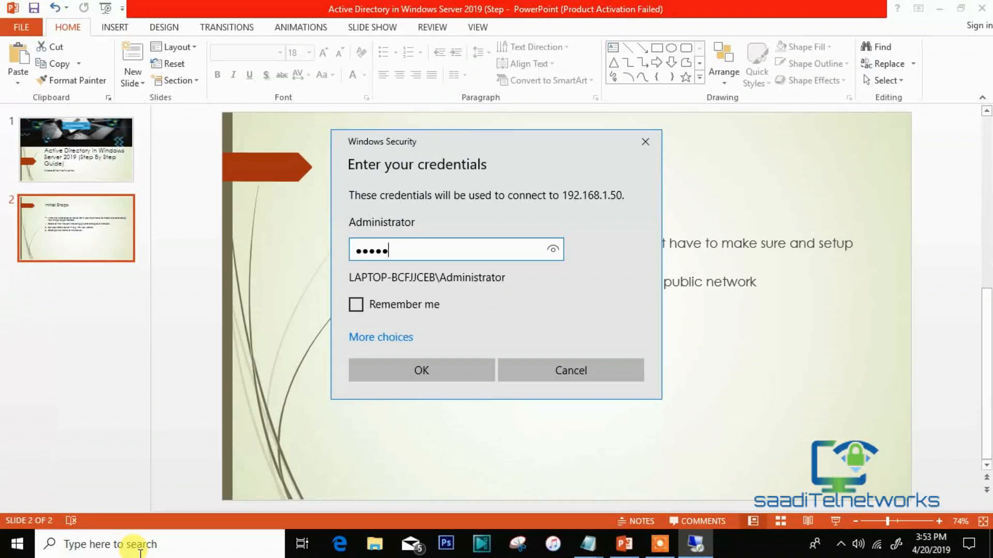
# Sign in to 192.168.1.50, accept the certificate warning, dismiss the IDM popup, and go full screen.
pyautogui.press('Return')
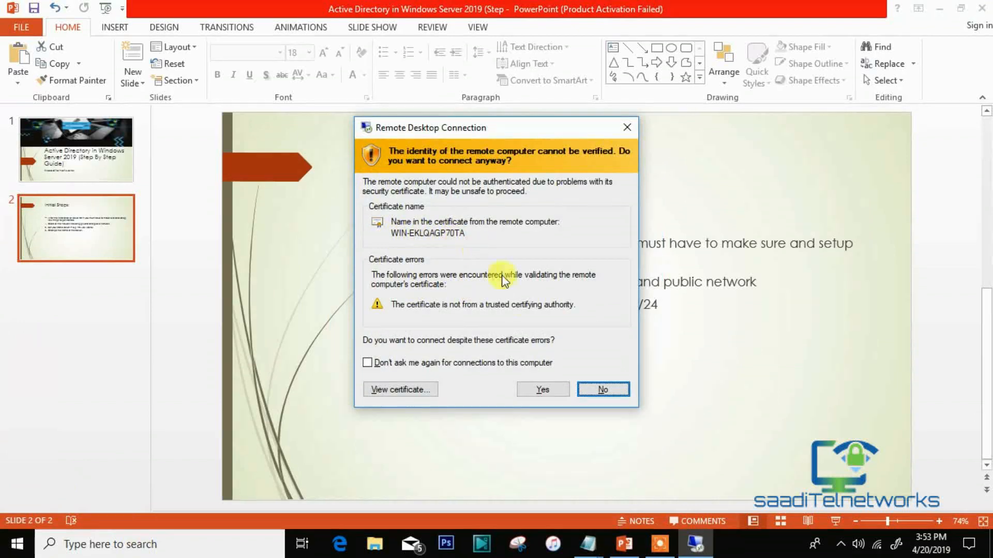
pyautogui.click(542, 391)
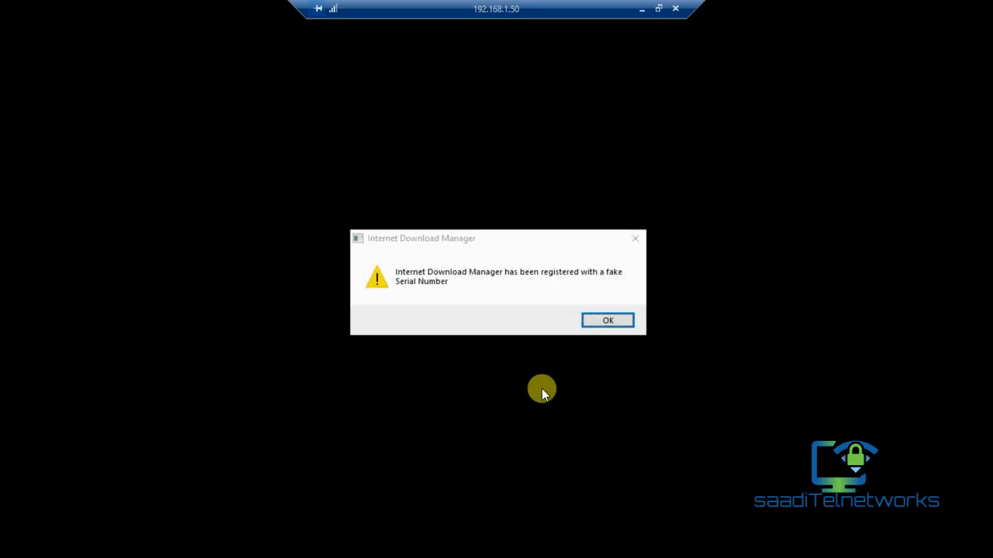
pyautogui.click(633, 239)
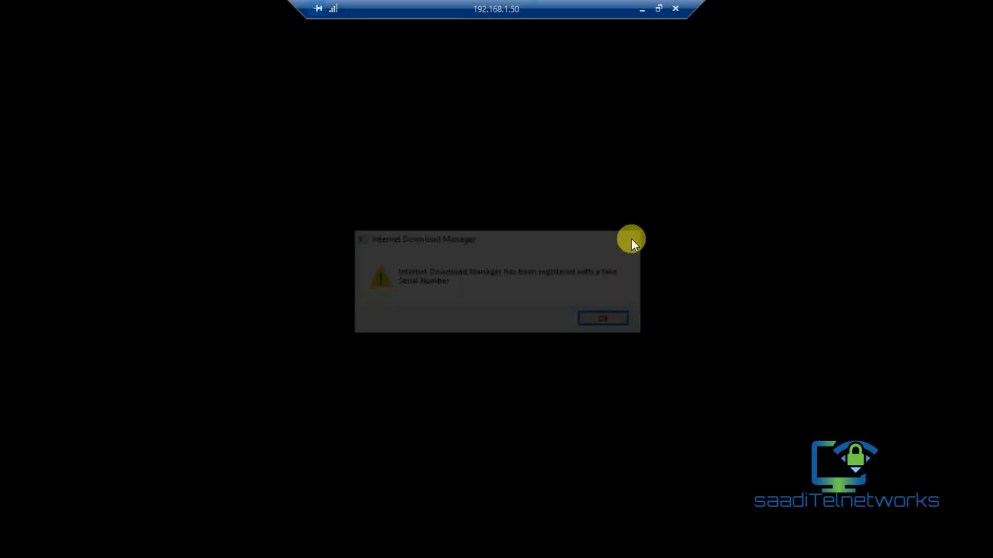
pyautogui.click(660, 7)
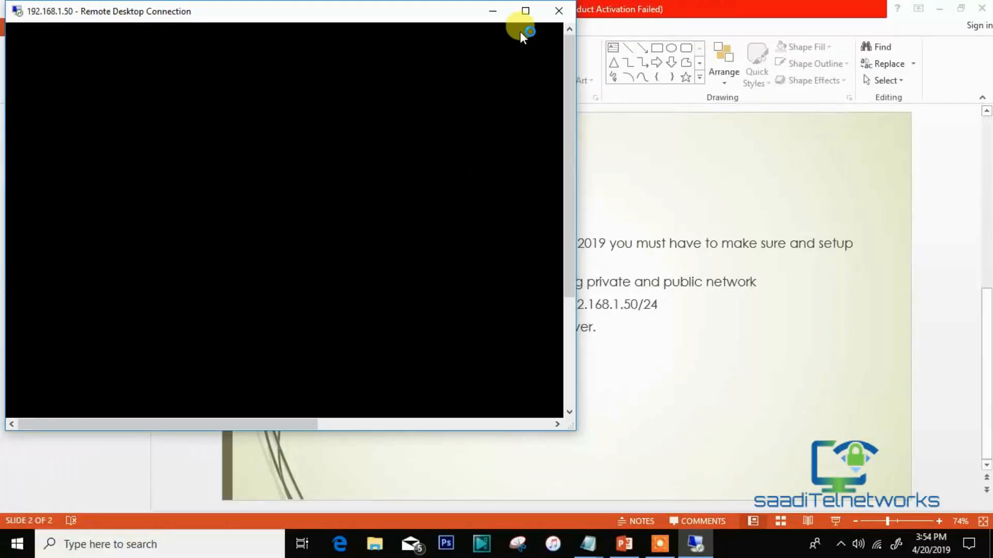
pyautogui.click(525, 11)
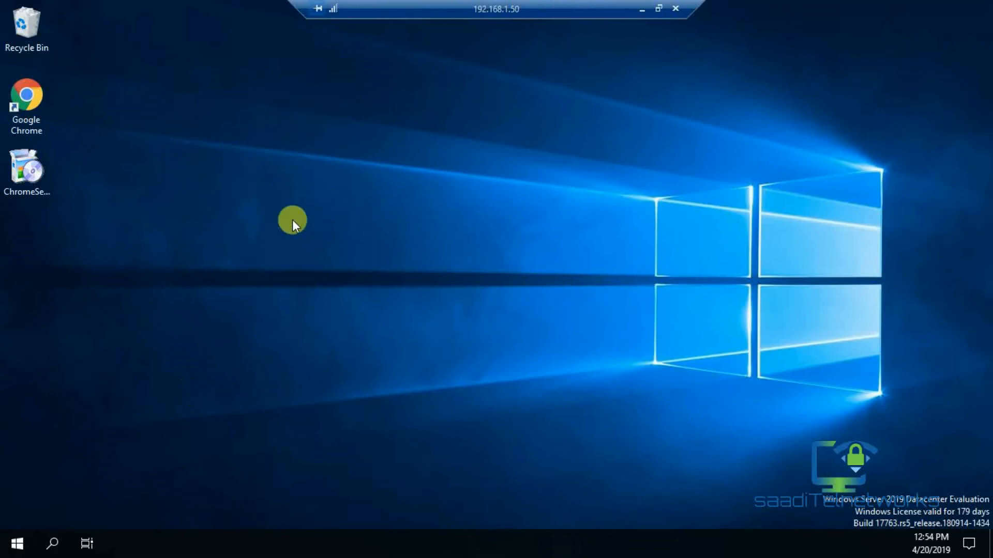
pyautogui.click(26, 18)
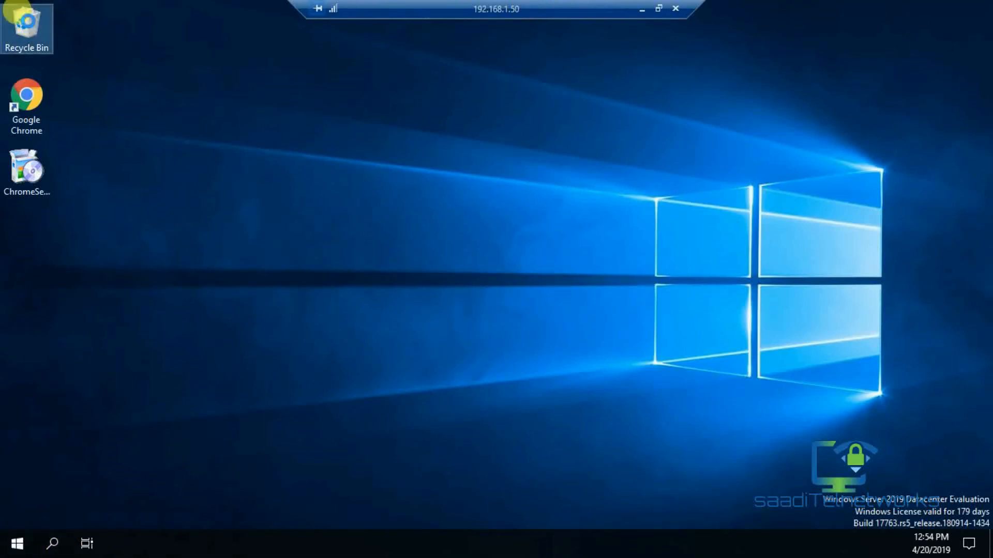
pyautogui.click(159, 130)
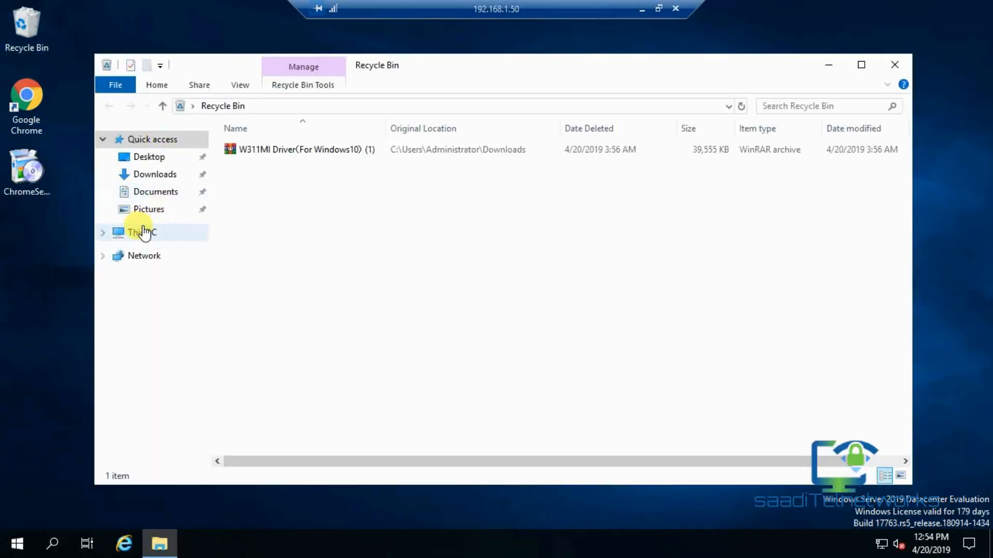
pyautogui.click(142, 232)
pyautogui.rightClick(143, 233)
pyautogui.click(186, 416)
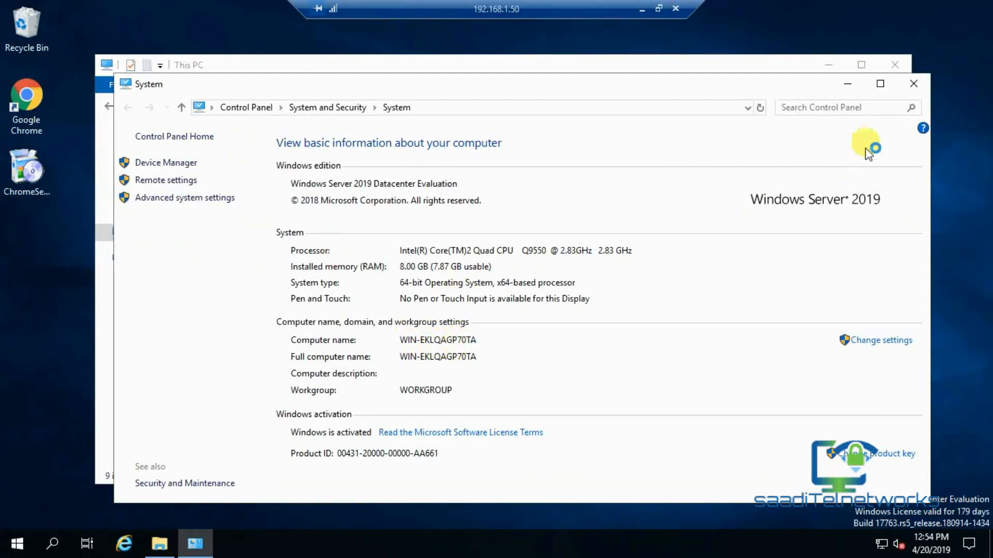
pyautogui.click(910, 91)
pyautogui.click(829, 65)
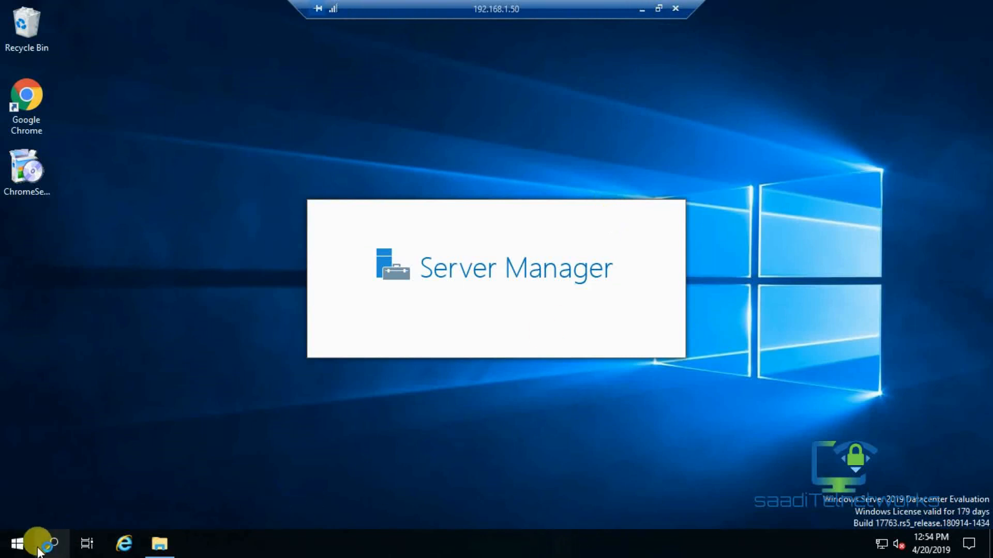
pyautogui.rightClick(16, 548)
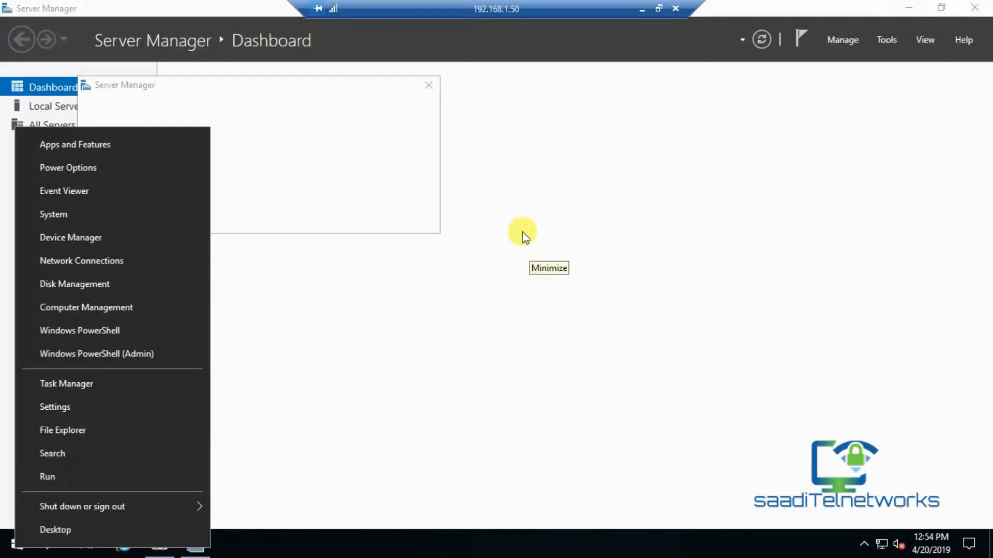
pyautogui.click(560, 60)
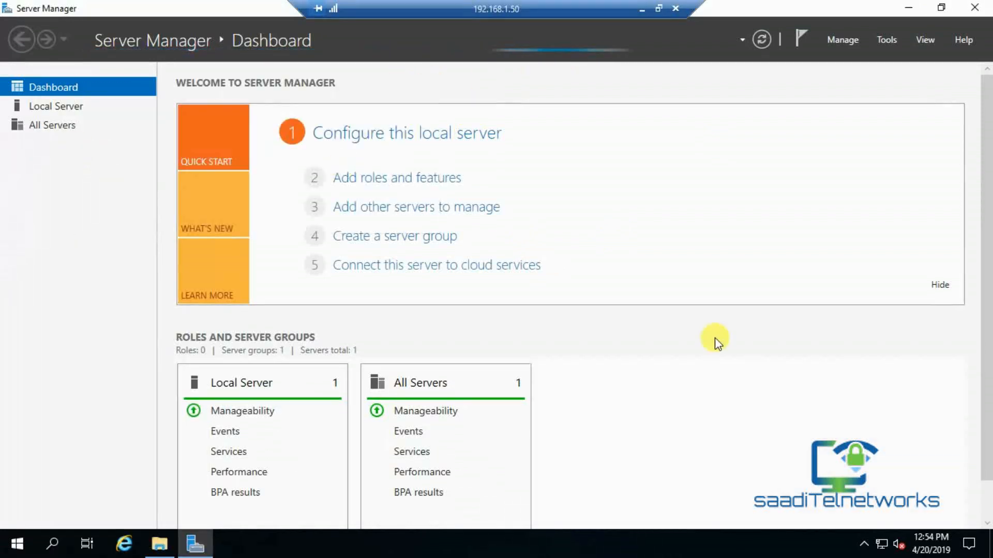
pyautogui.scroll(-1, 985, 233)
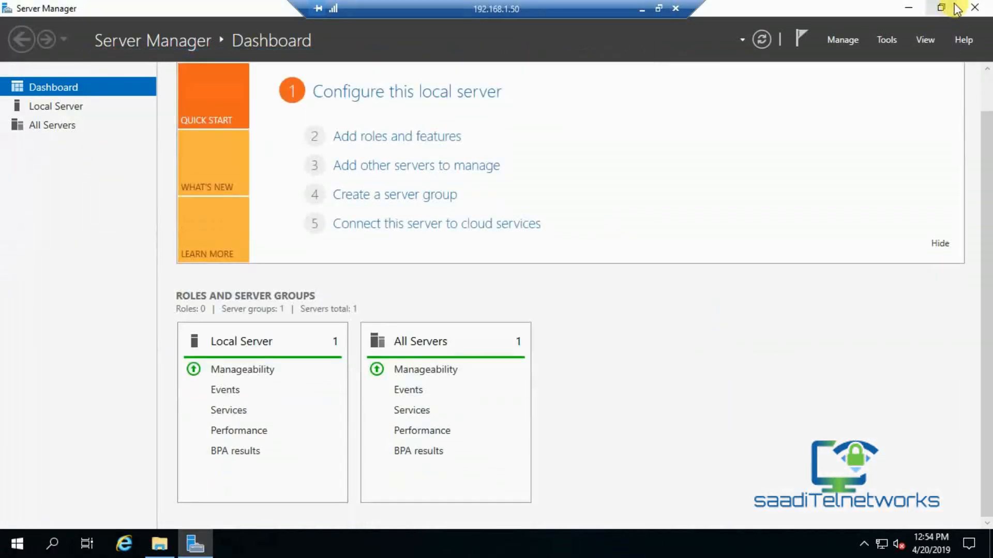
pyautogui.click(974, 7)
pyautogui.rightClick(884, 547)
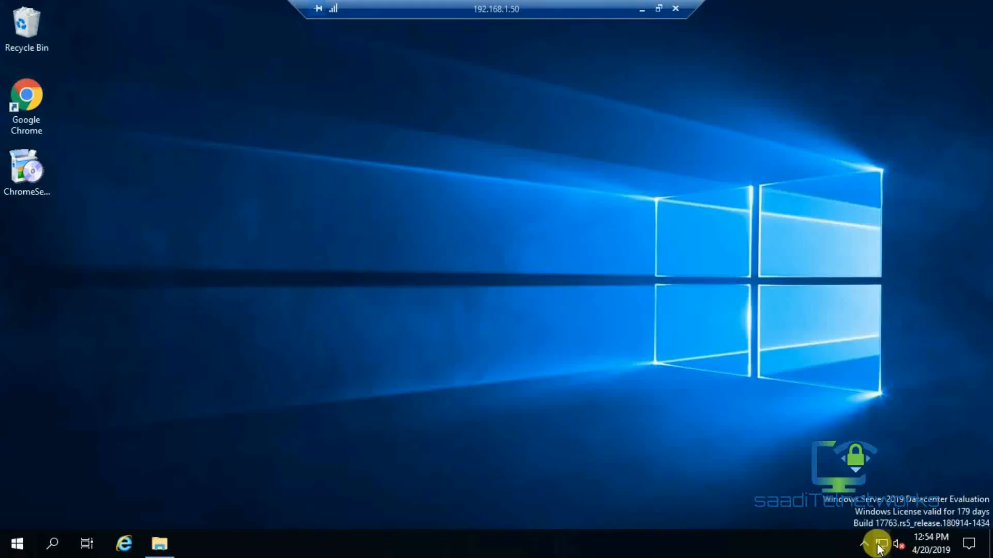
pyautogui.click(879, 530)
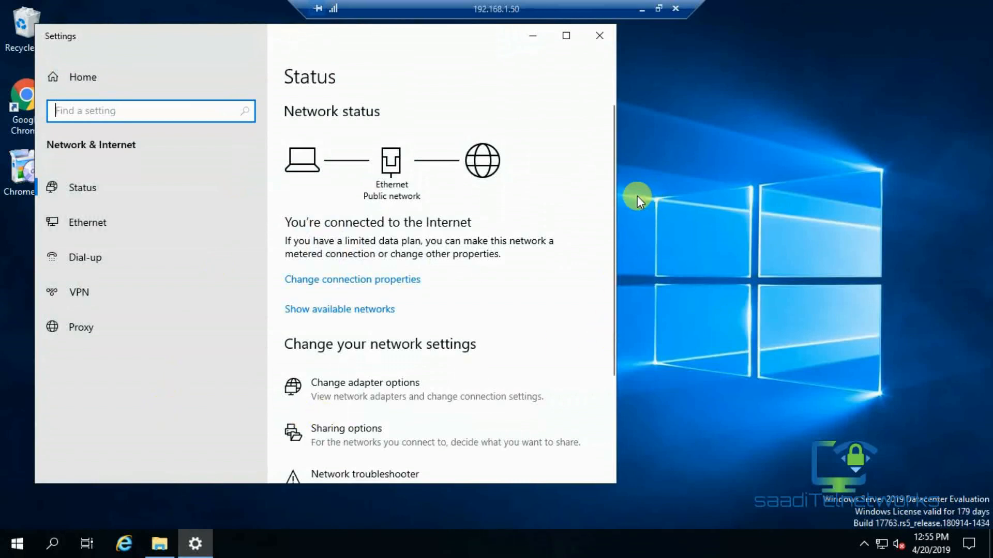
pyautogui.moveTo(615, 199); pyautogui.dragTo(607, 274)
pyautogui.click(299, 422)
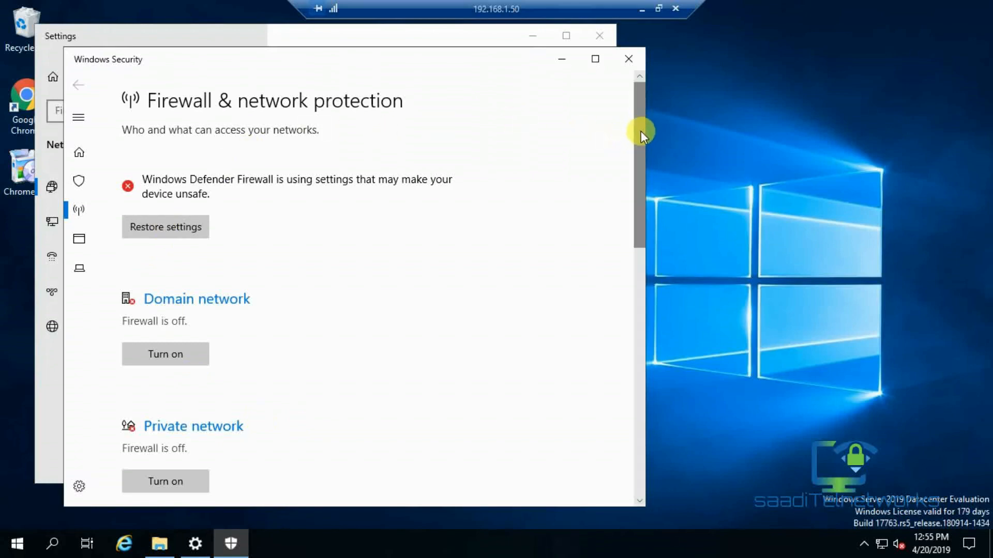
pyautogui.moveTo(640, 131); pyautogui.dragTo(646, 111)
pyautogui.scroll(-1, 640, 150)
pyautogui.moveTo(638, 163); pyautogui.dragTo(629, 100)
pyautogui.click(629, 59)
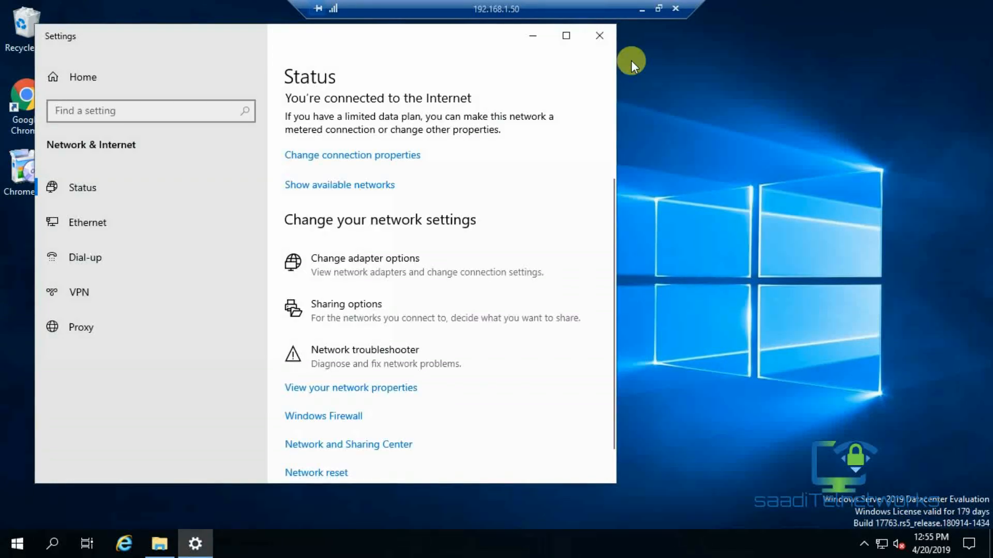
pyautogui.click(608, 42)
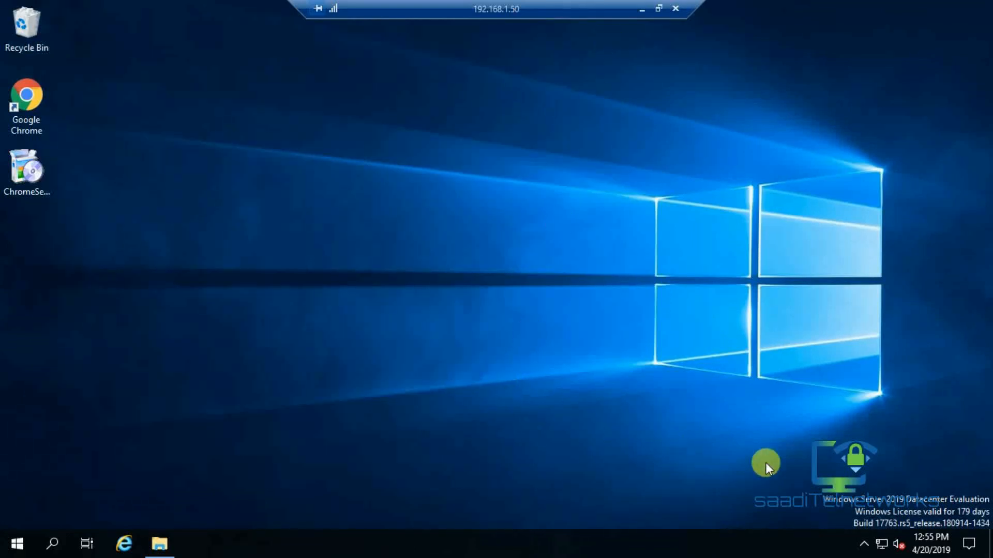
# Open Network & Internet settings and bring up the network adapters list.
pyautogui.rightClick(879, 544)
pyautogui.click(885, 543)
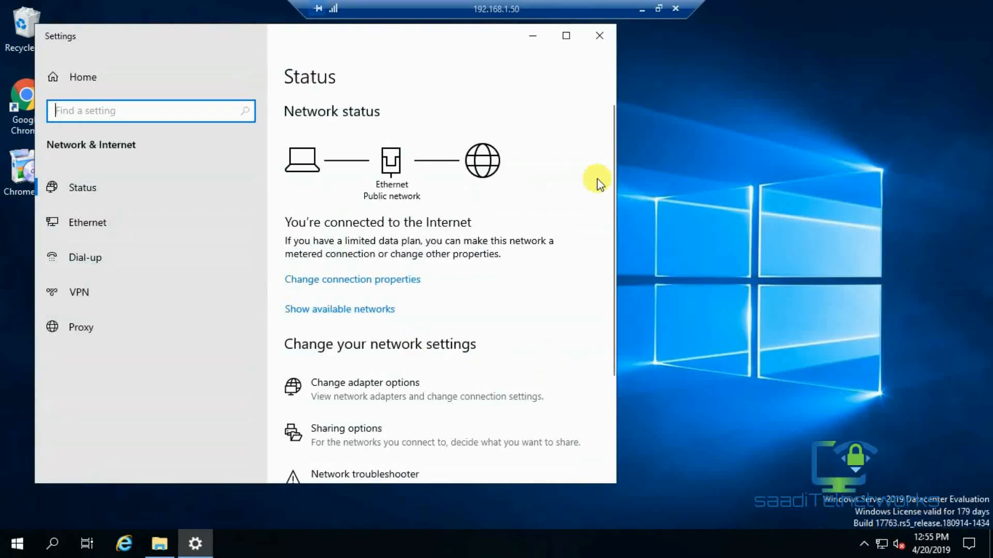
pyautogui.scroll(-3, 614, 196)
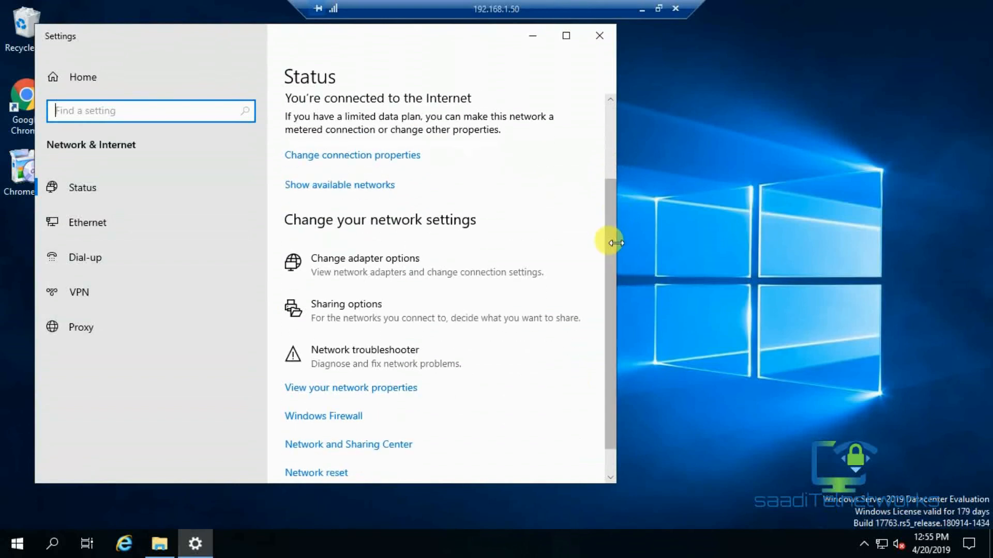
pyautogui.click(376, 269)
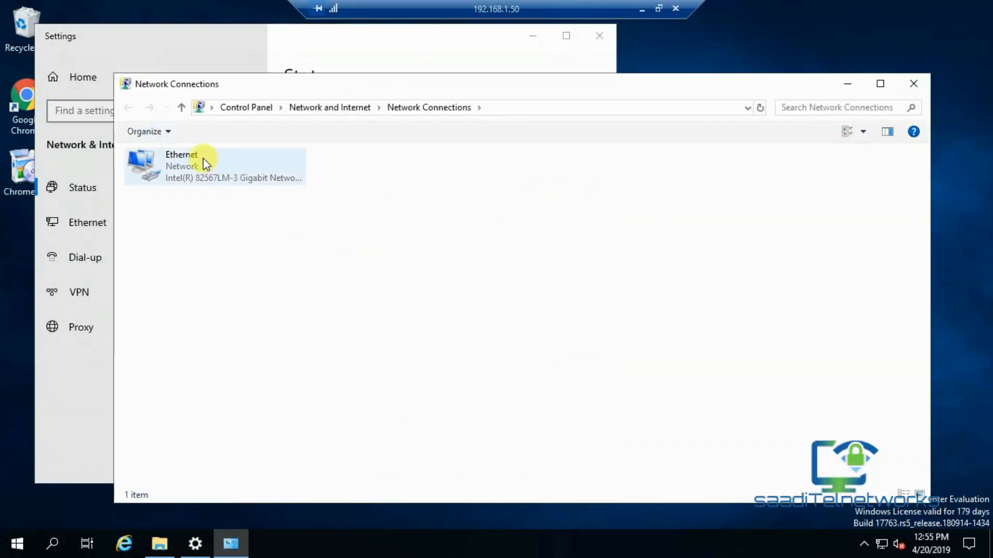
# Confirm Ethernet IPv4 is 192.168.1.50/255.255.255.0, gateway 192.168.1.1, DNS 192.168.1.1 and 8.8.8.8.
pyautogui.doubleClick(204, 160)
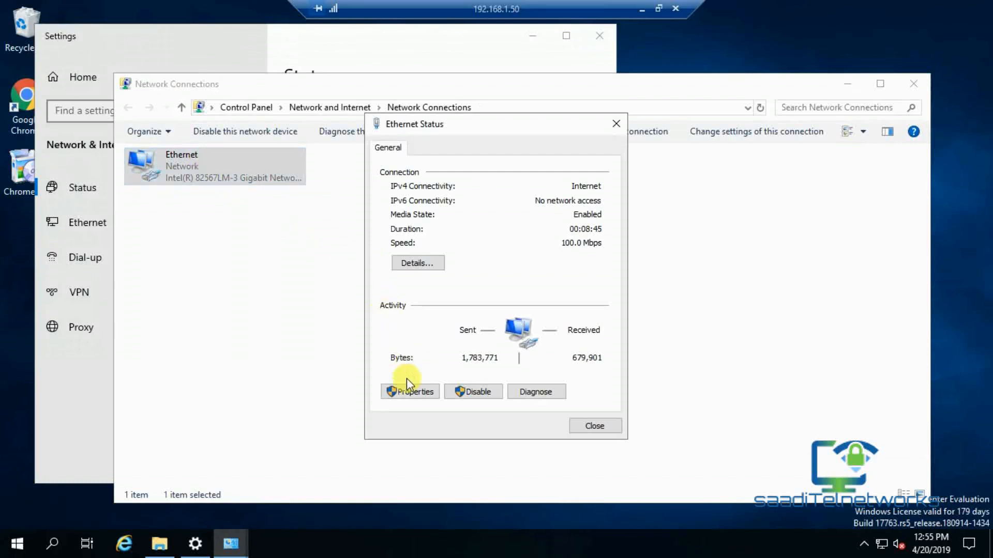
pyautogui.click(404, 391)
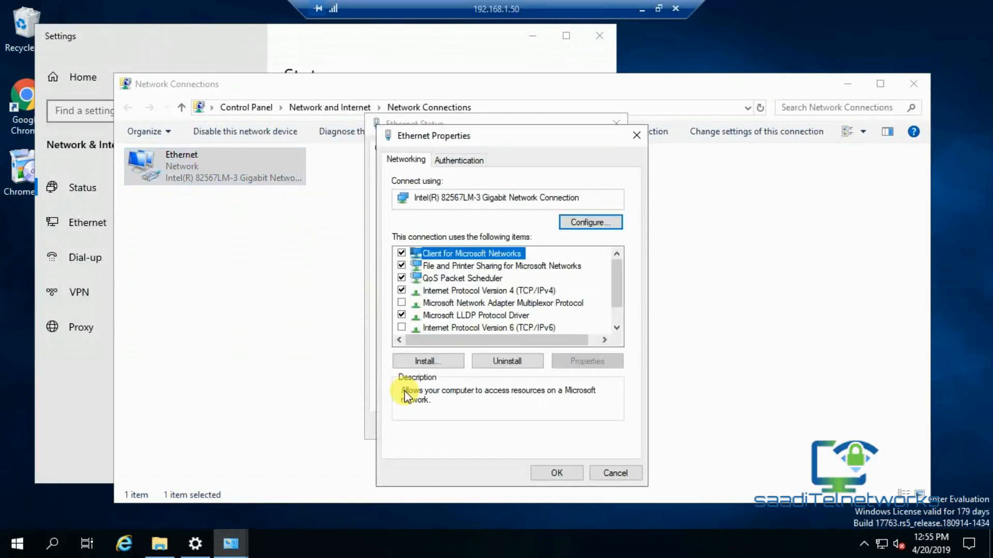
pyautogui.click(517, 292)
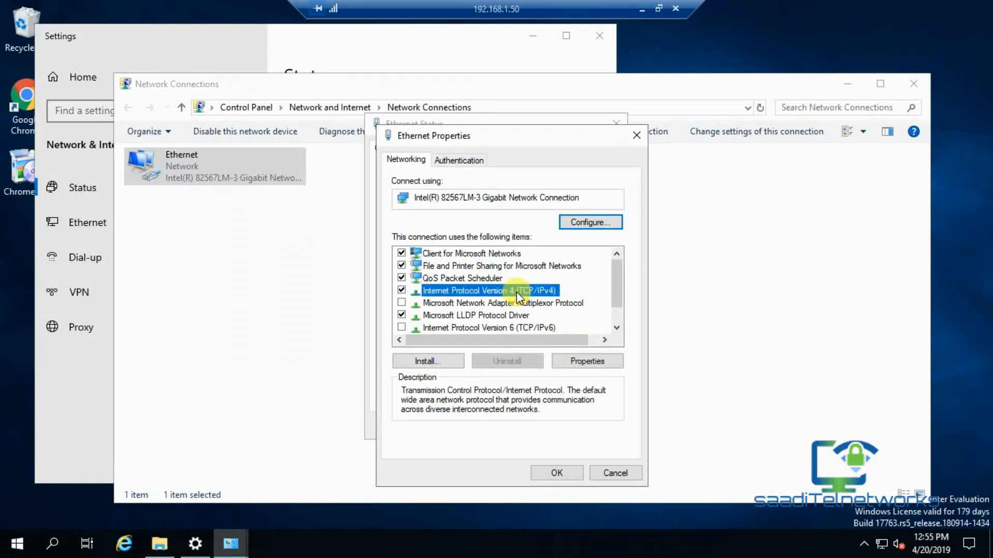
pyautogui.click(580, 359)
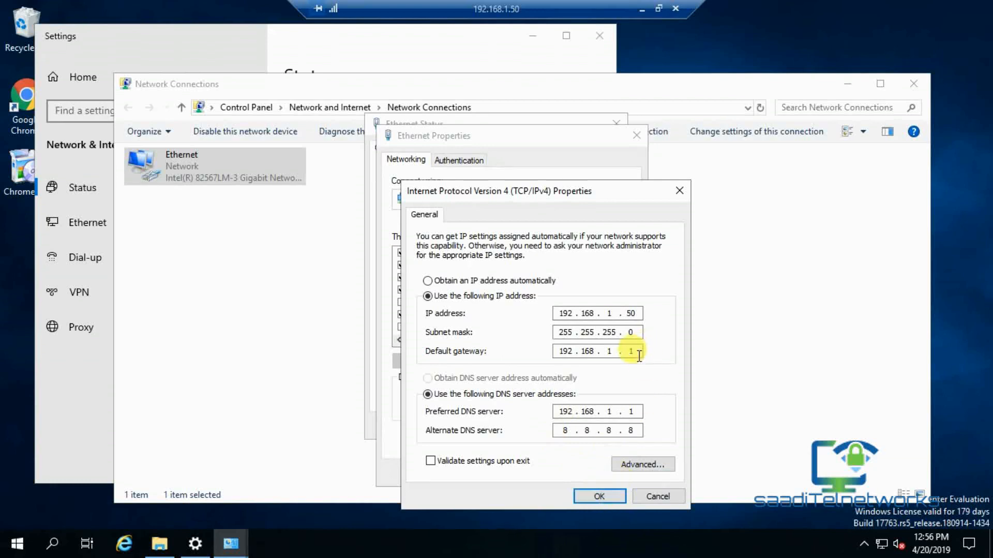
pyautogui.click(589, 500)
pyautogui.click(563, 477)
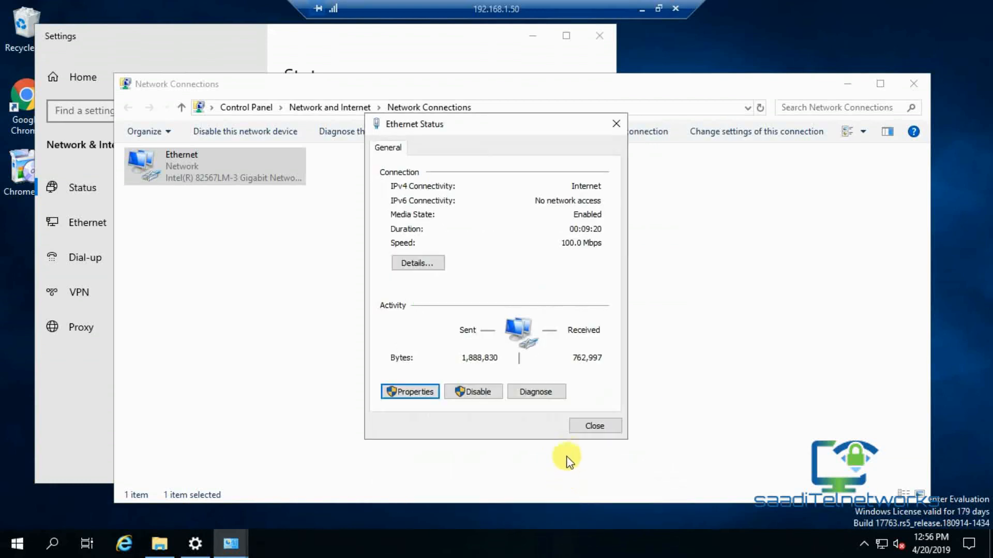
pyautogui.click(584, 434)
pyautogui.click(926, 85)
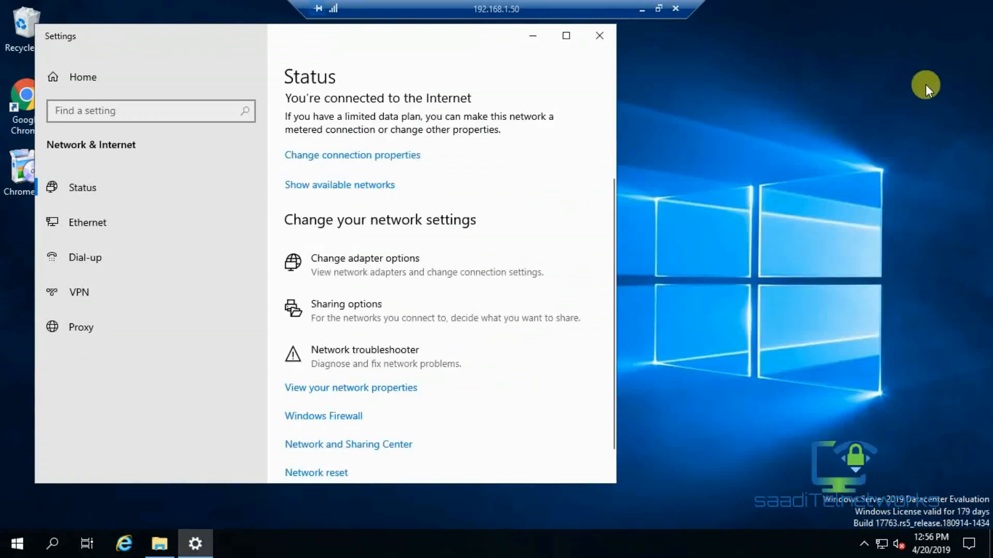
# Close Settings and refresh the server desktop.
pyautogui.click(593, 34)
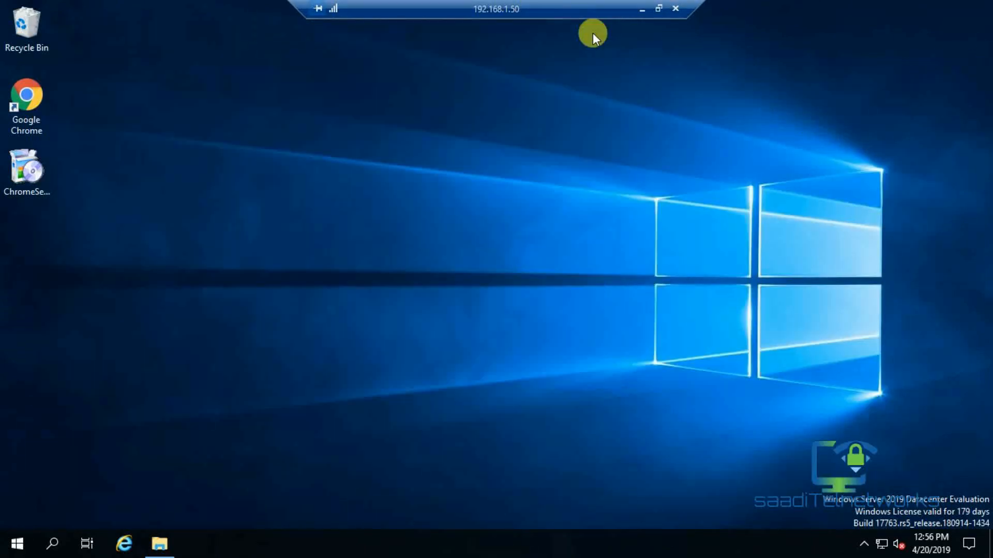
pyautogui.rightClick(341, 287)
pyautogui.click(364, 332)
# Show This PC's System properties (WIN-EKLQAGP70TA in WORKGROUP), then minimize the remote session.
pyautogui.doubleClick(37, 31)
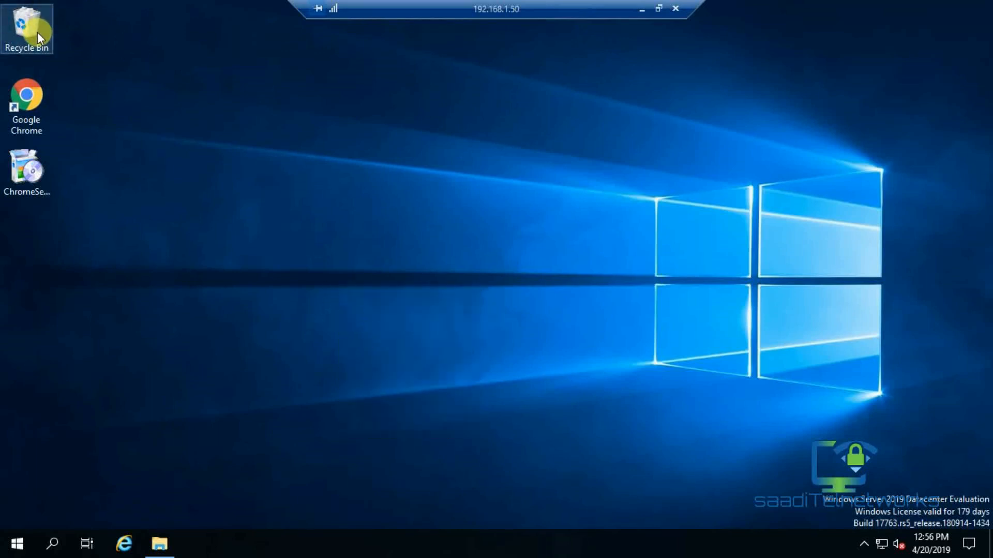
pyautogui.click(165, 253)
pyautogui.rightClick(167, 254)
pyautogui.click(213, 443)
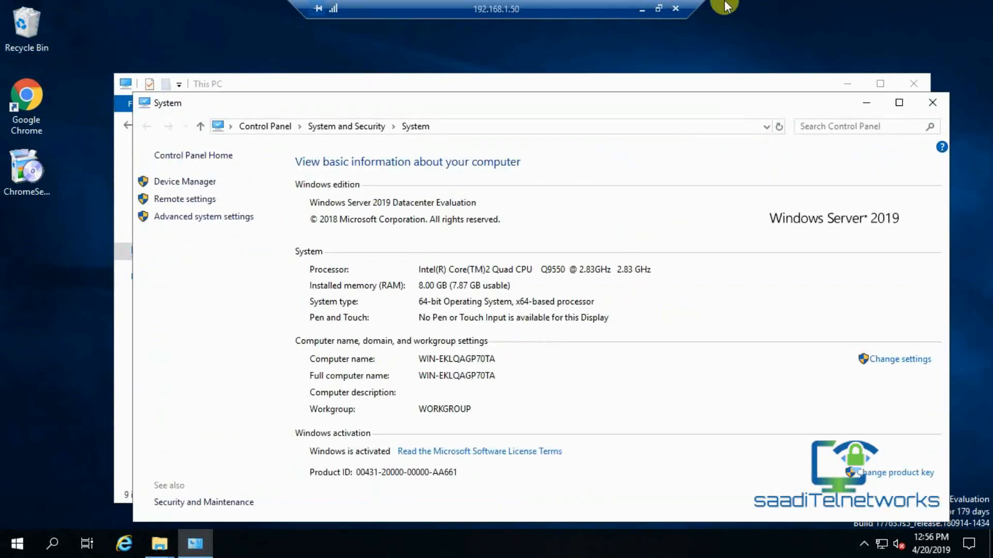
pyautogui.click(640, 11)
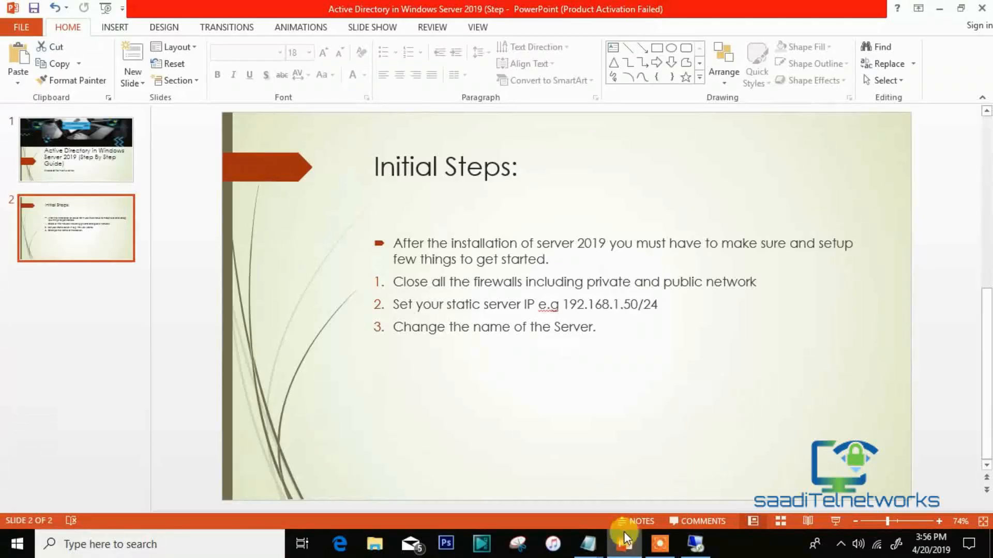
# Review the Initial Steps slide's third task, renaming the server, then return to System.
pyautogui.click(672, 550)
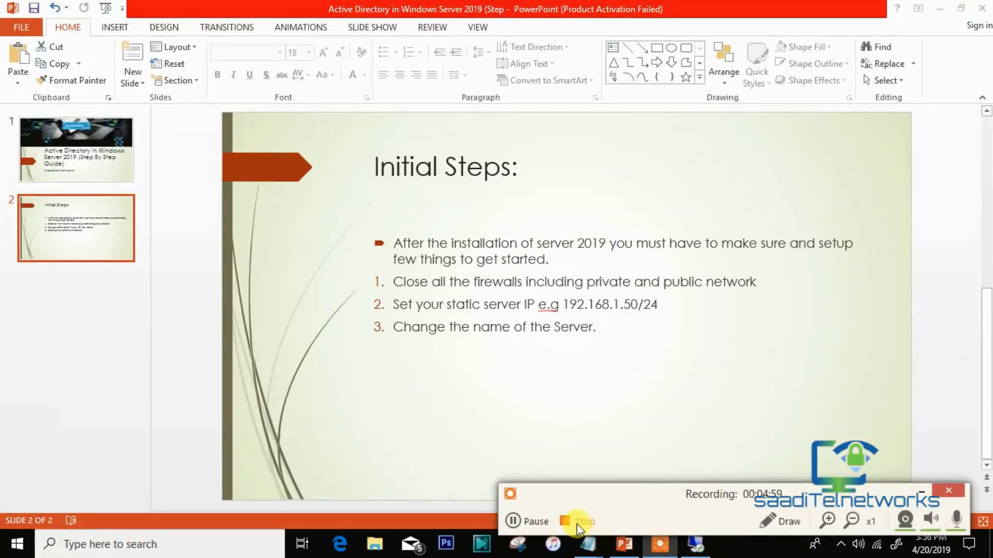
pyautogui.click(576, 523)
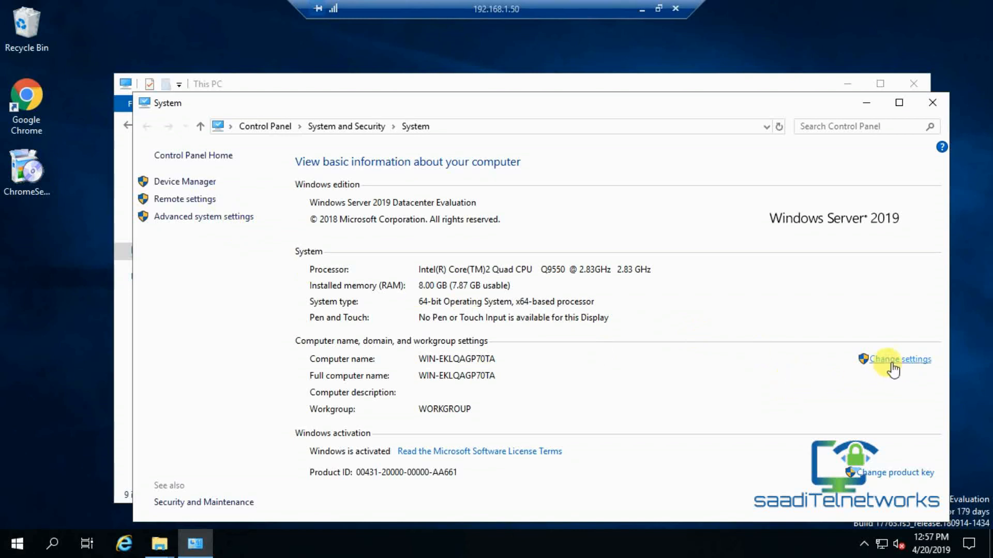
# Rename the computer to Server2019, dropping the space after an invalid-character error, pending restart.
pyautogui.click(891, 365)
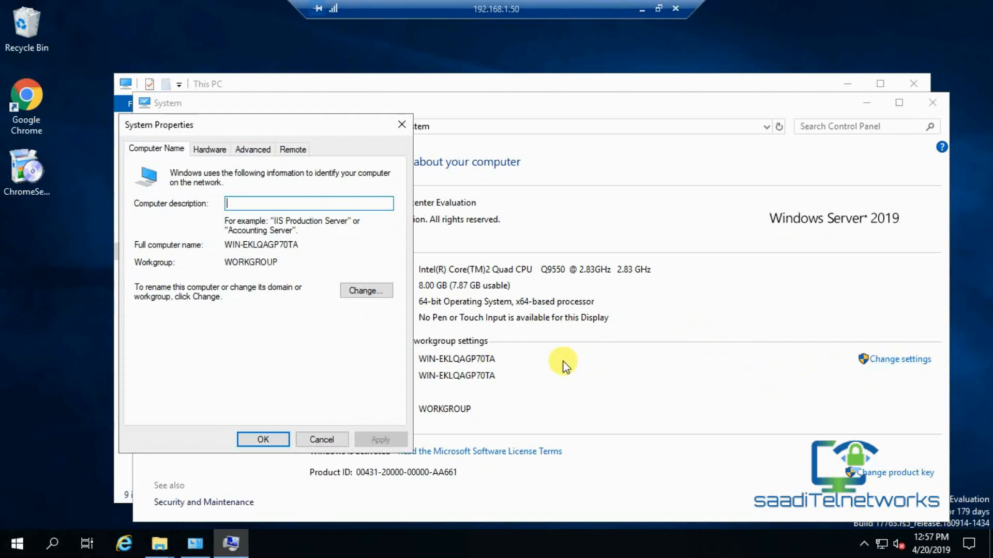
pyautogui.click(381, 292)
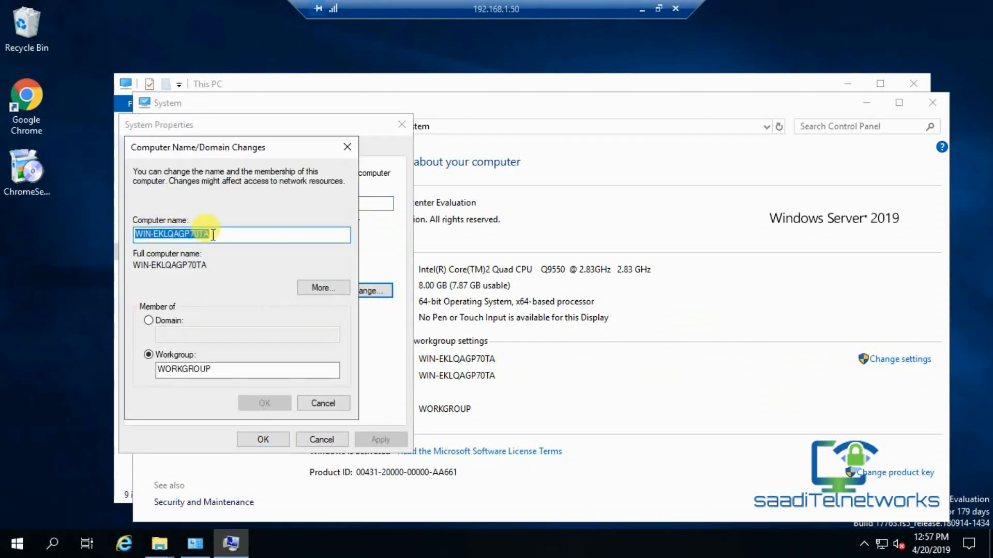
pyautogui.press('BackSpace')
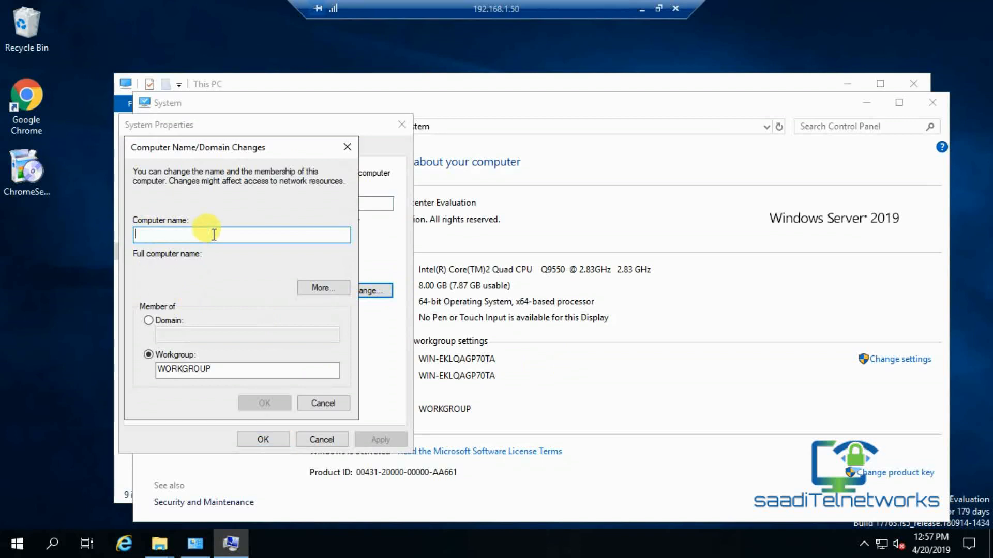
pyautogui.write('Server')
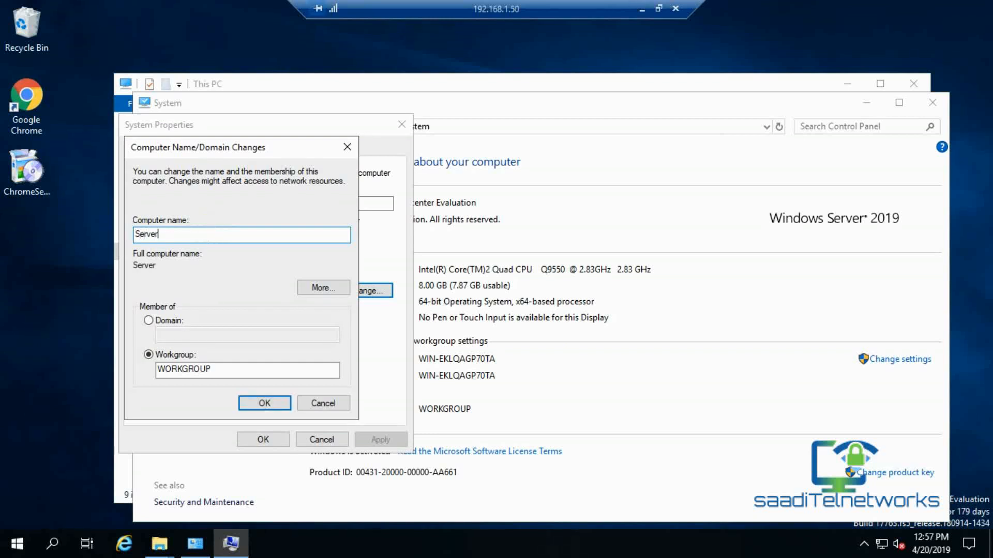
pyautogui.write(' 2019')
pyautogui.click(264, 403)
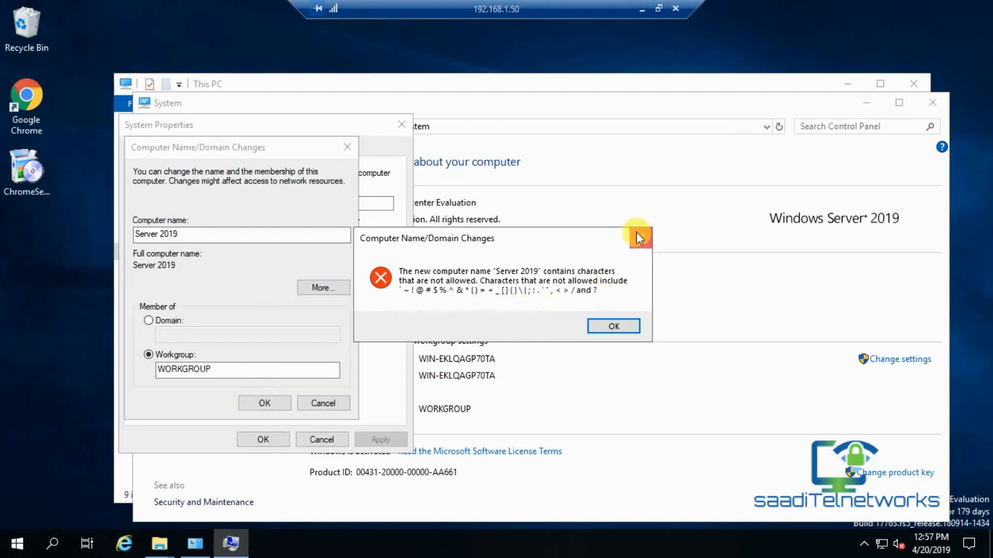
pyautogui.click(641, 237)
pyautogui.click(180, 235)
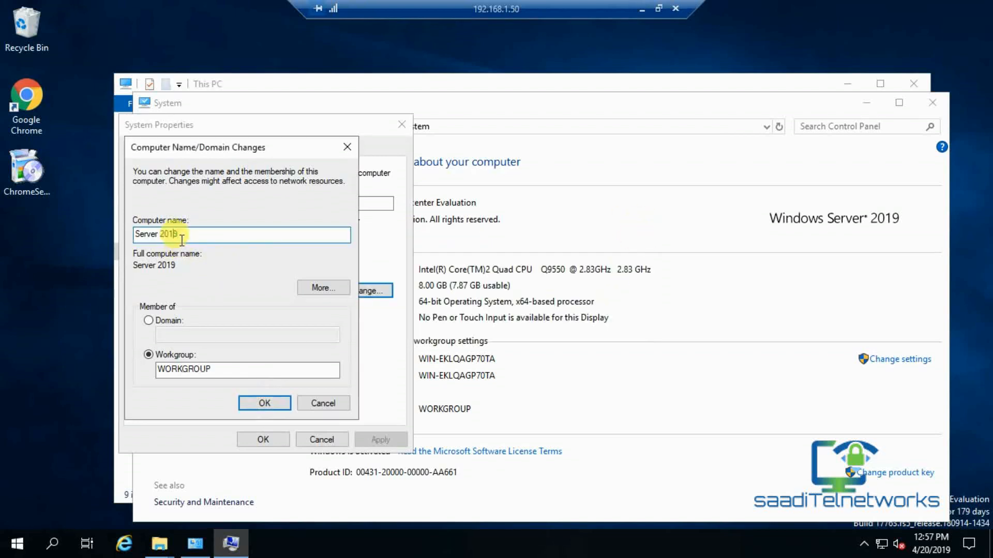
pyautogui.press('BackSpace')
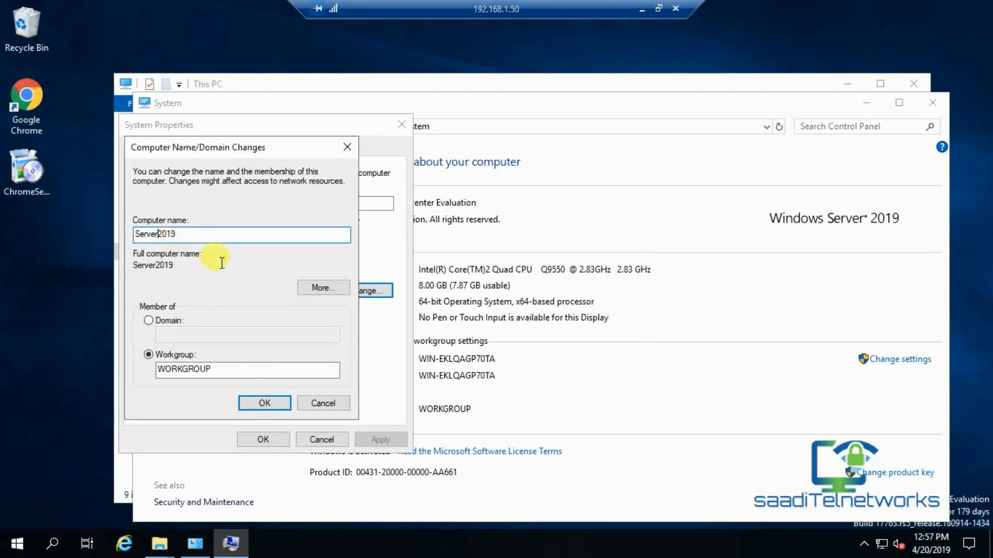
pyautogui.click(261, 404)
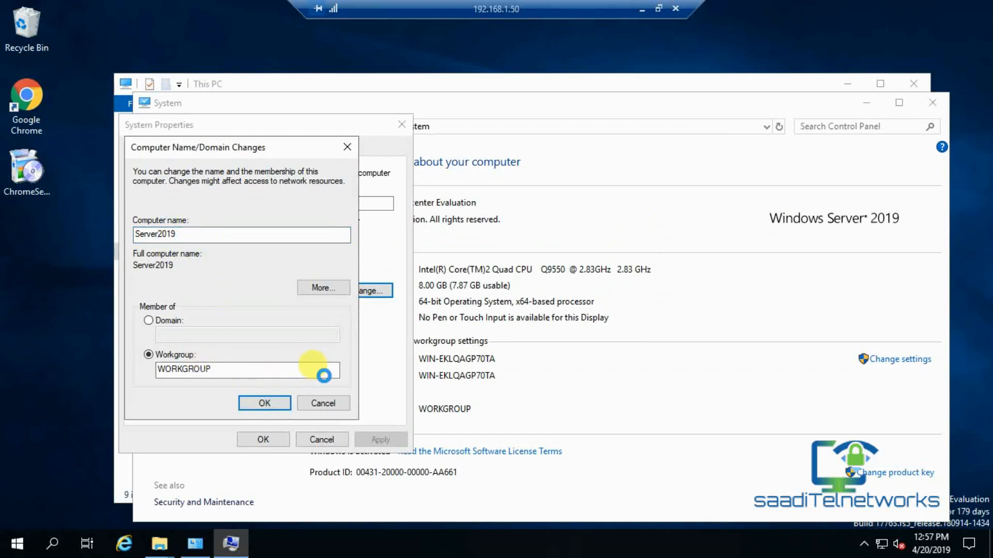
pyautogui.click(575, 292)
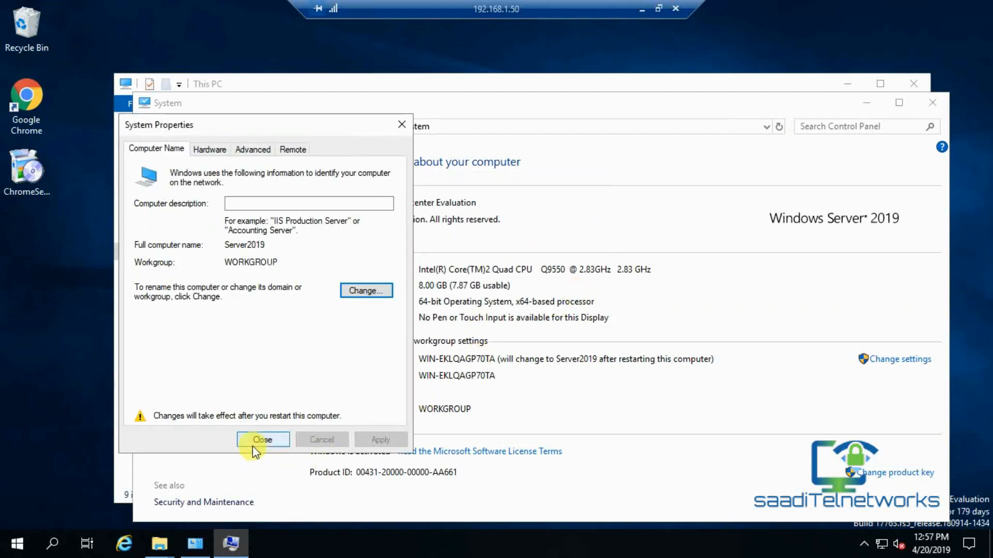
pyautogui.click(253, 443)
# Restart the server, reconnect to 192.168.1.50 accepting its certificate, and make the session full screen.
pyautogui.click(465, 284)
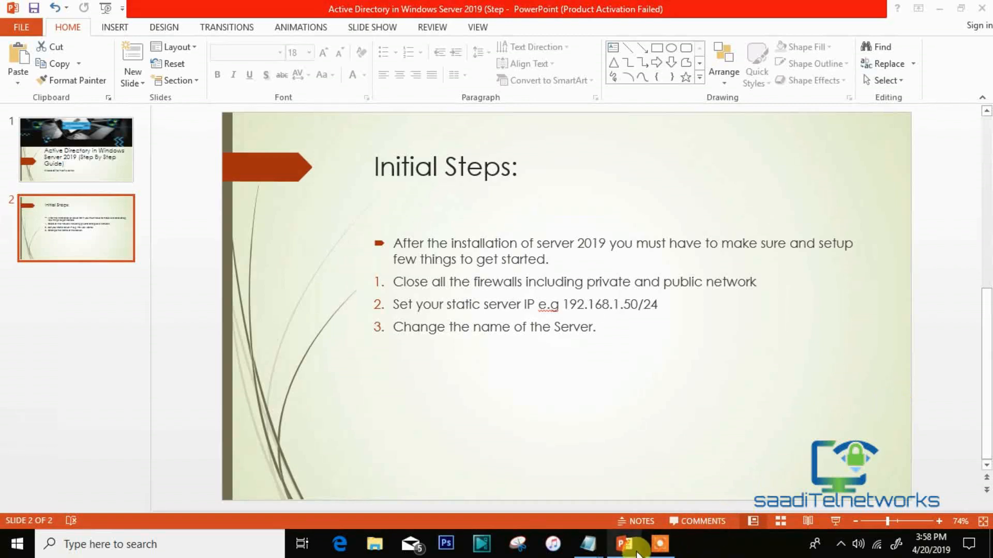
pyautogui.click(660, 544)
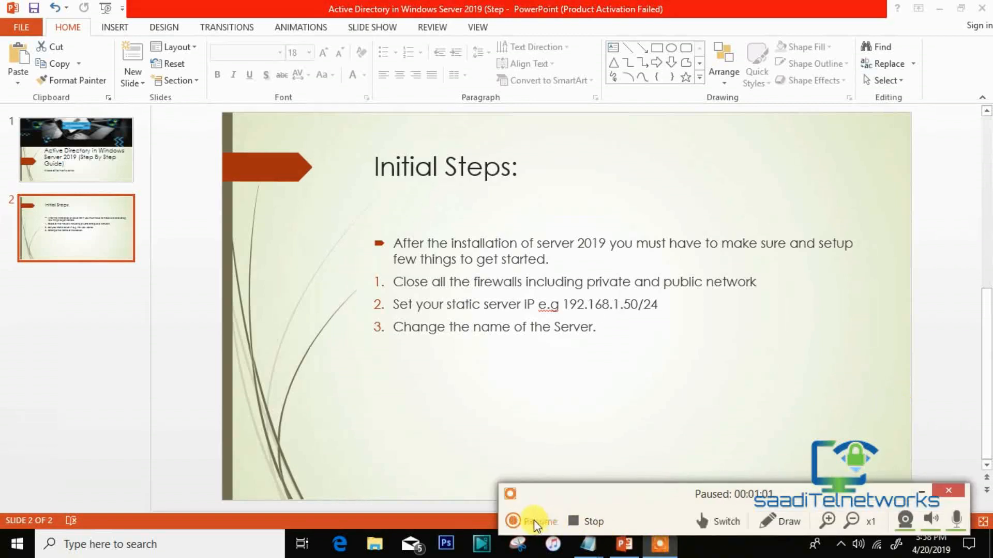
pyautogui.click(535, 522)
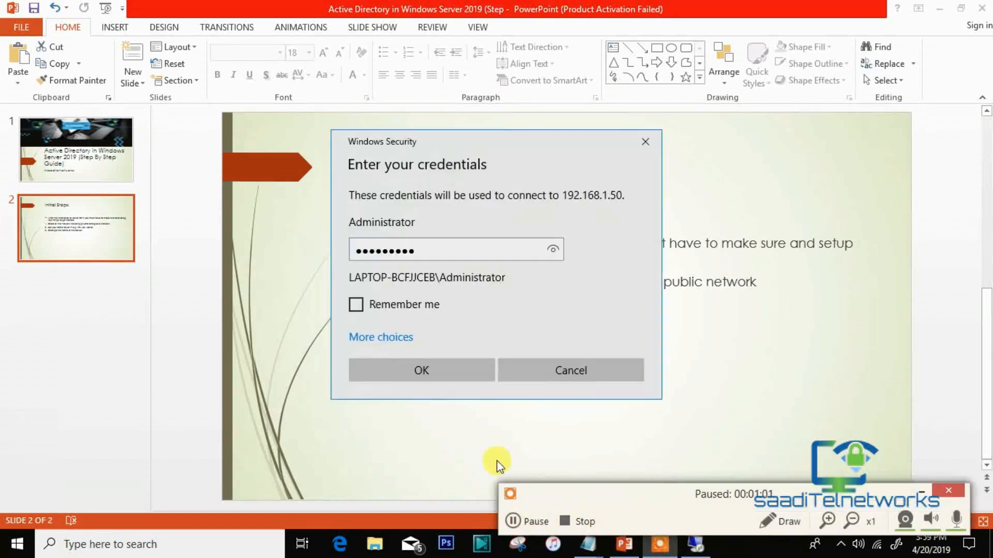
pyautogui.click(423, 375)
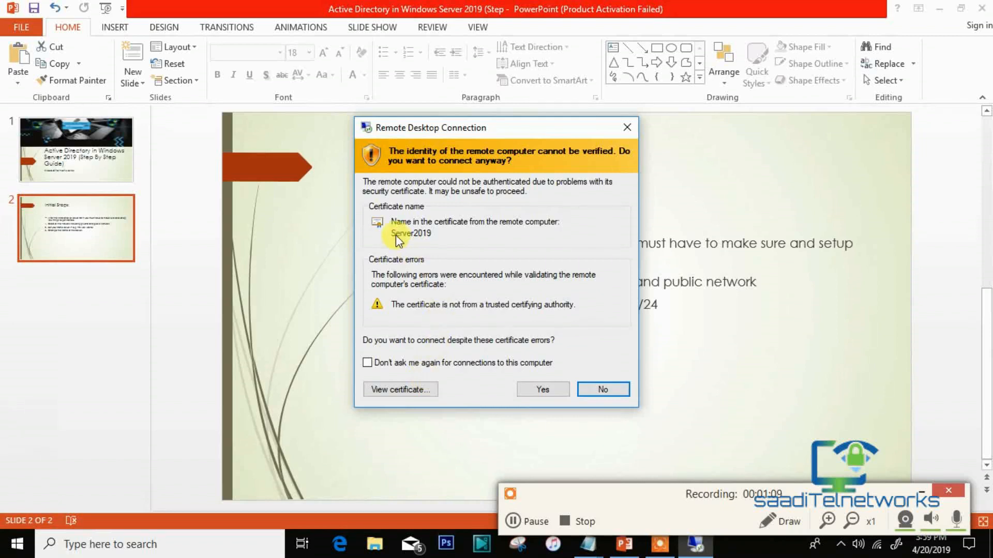
pyautogui.click(547, 388)
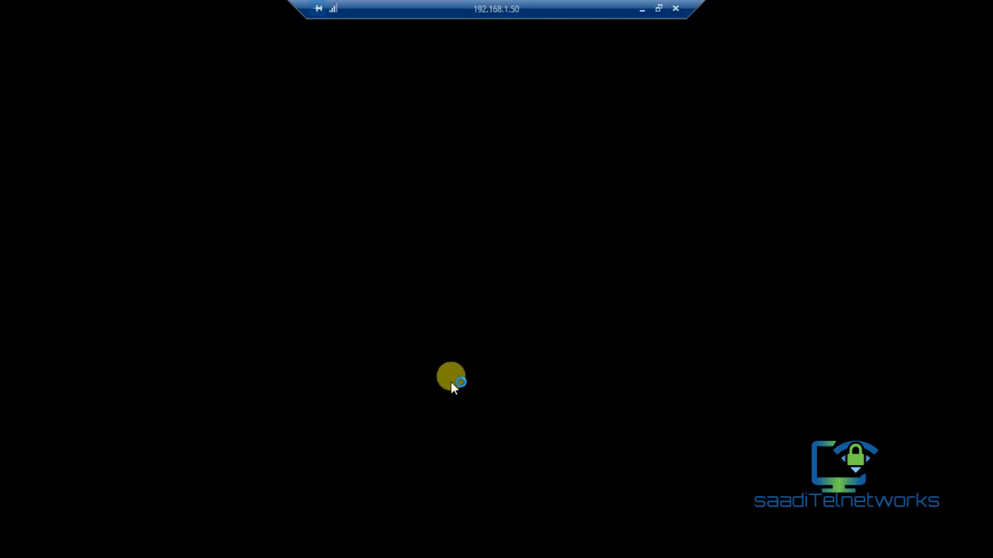
pyautogui.click(659, 10)
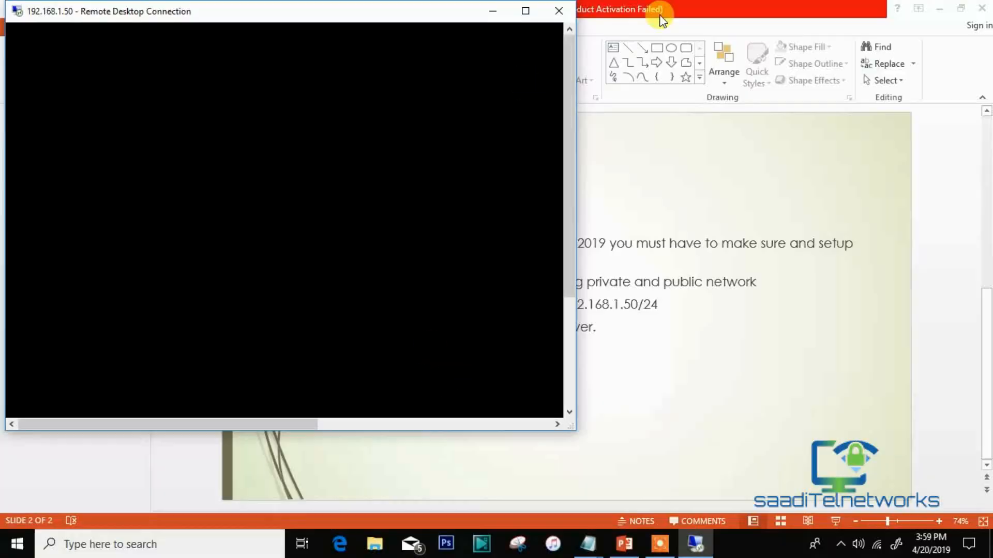
pyautogui.click(526, 11)
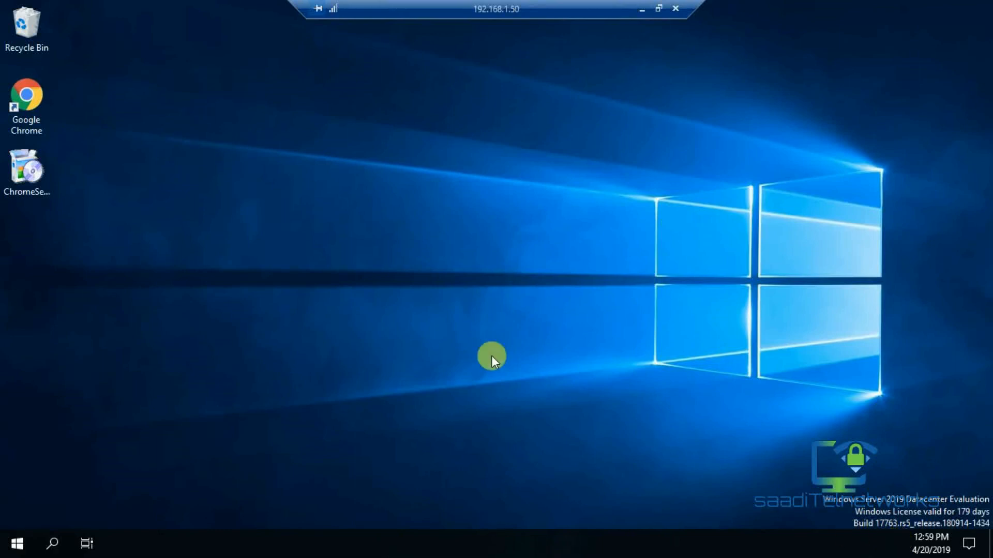
# Refresh the restarted server's desktop and dismiss the Internet Download Manager fake-serial warning.
pyautogui.rightClick(395, 281)
pyautogui.click(424, 325)
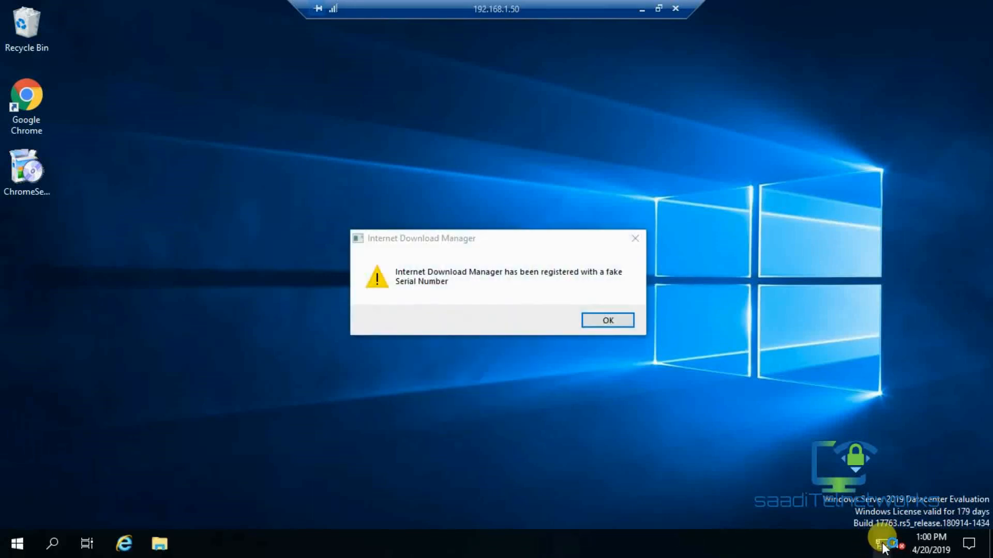
pyautogui.click(635, 238)
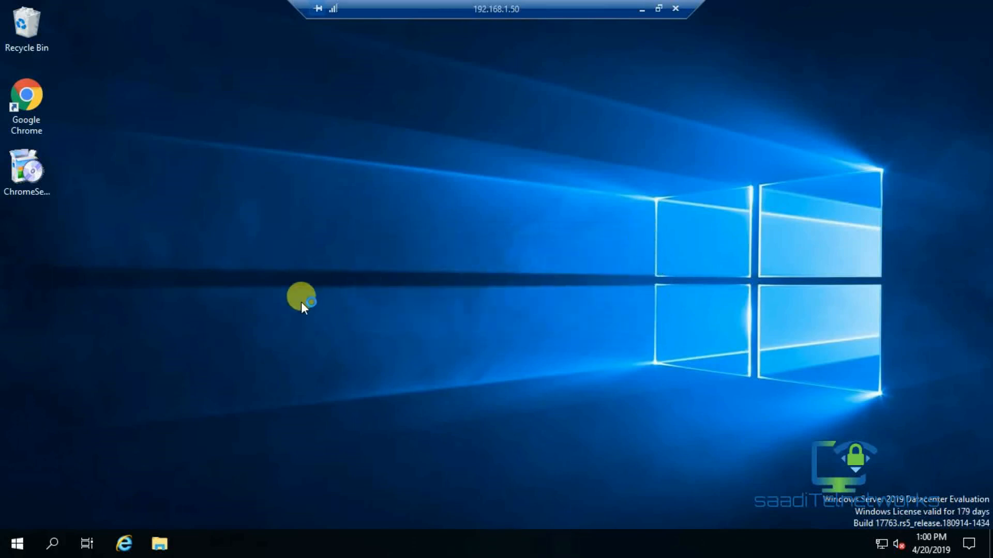
pyautogui.rightClick(384, 250)
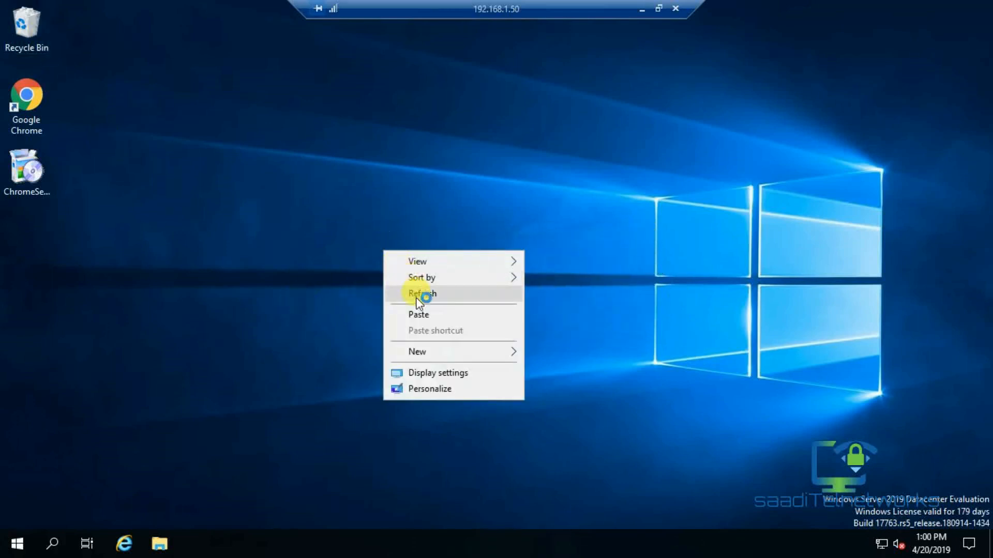
pyautogui.click(402, 290)
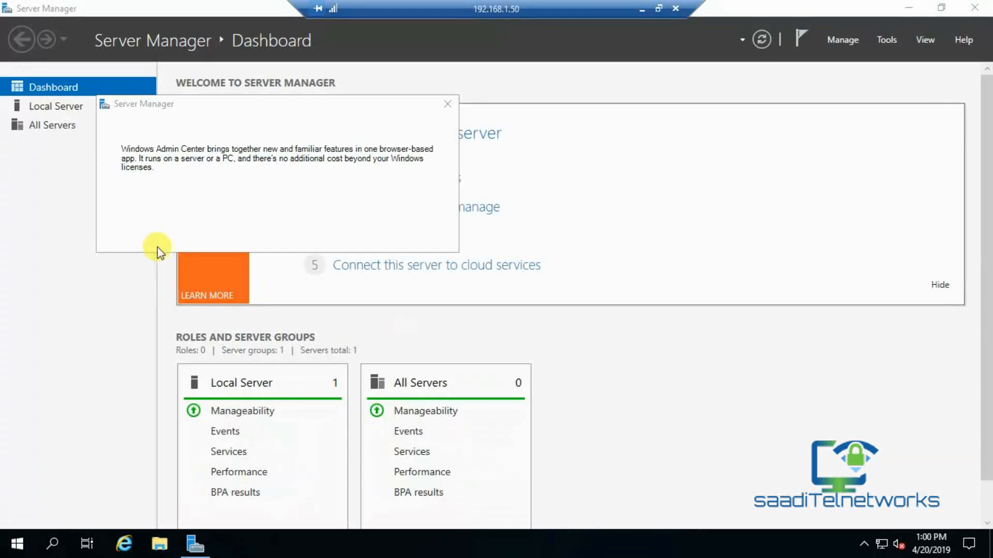
# Dismiss the Windows Admin Center and inventory notices, then launch the Add Roles and Features Wizard.
pyautogui.click(447, 107)
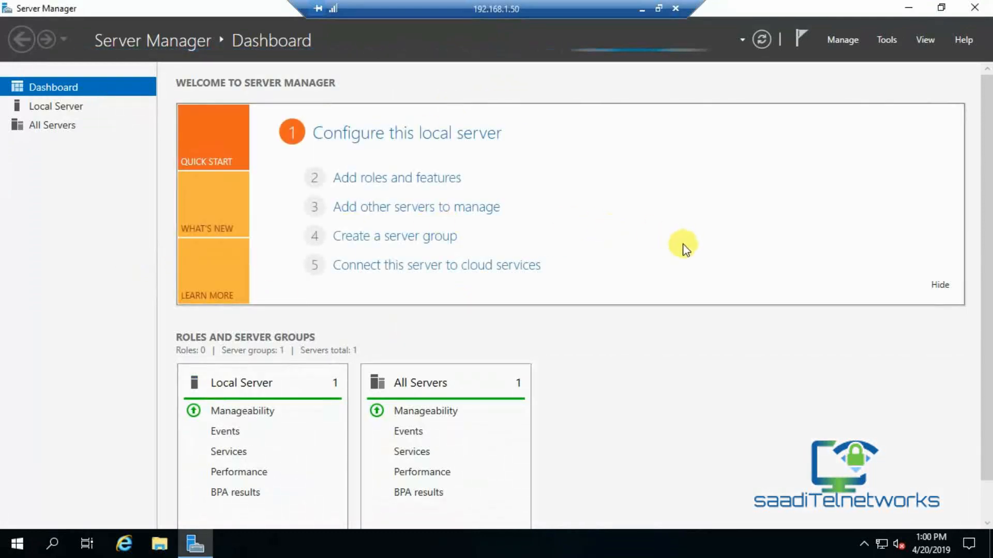
pyautogui.click(413, 181)
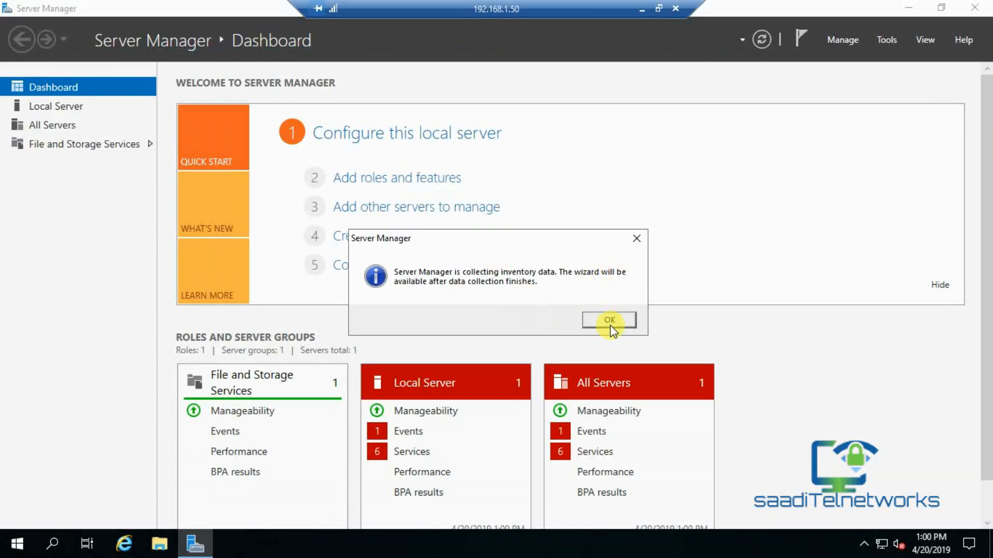
pyautogui.click(639, 237)
pyautogui.click(377, 177)
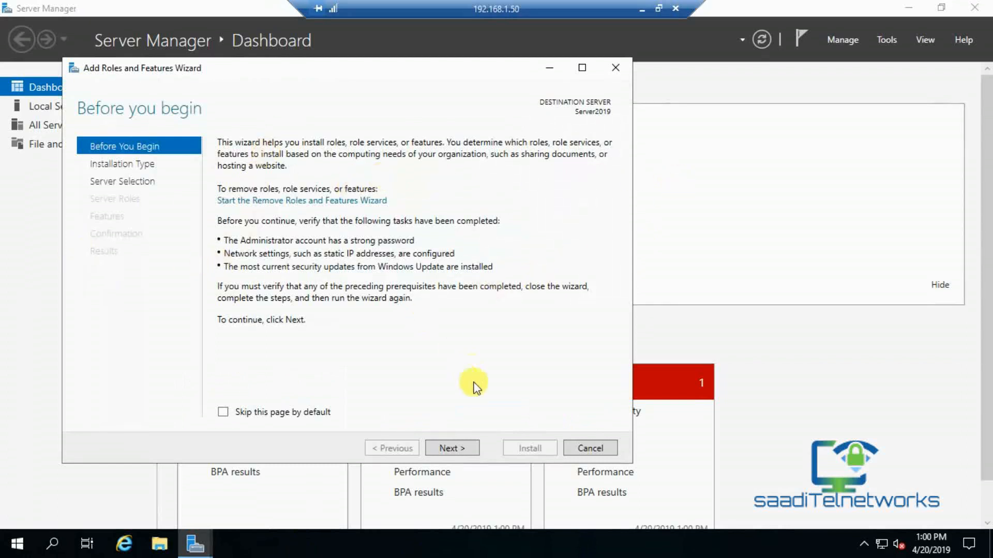
# Keep role-based installation on Server2019 and tick Active Directory Domain Services in Server Roles.
pyautogui.click(448, 448)
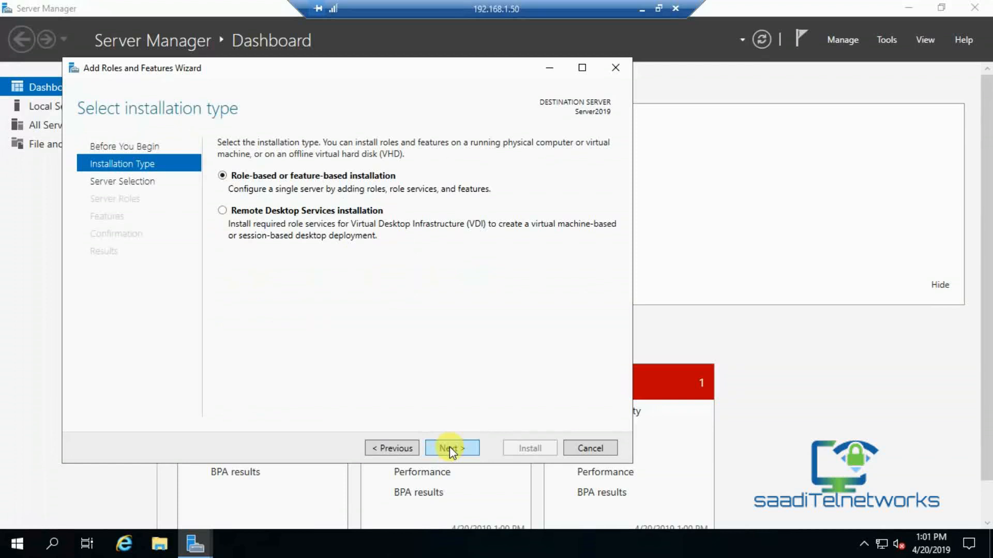
pyautogui.click(449, 448)
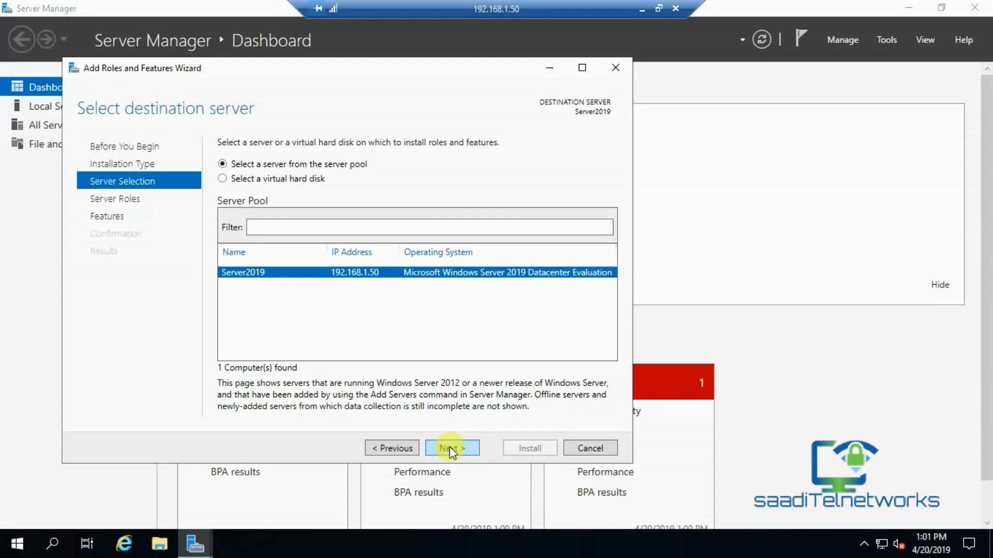
pyautogui.click(449, 446)
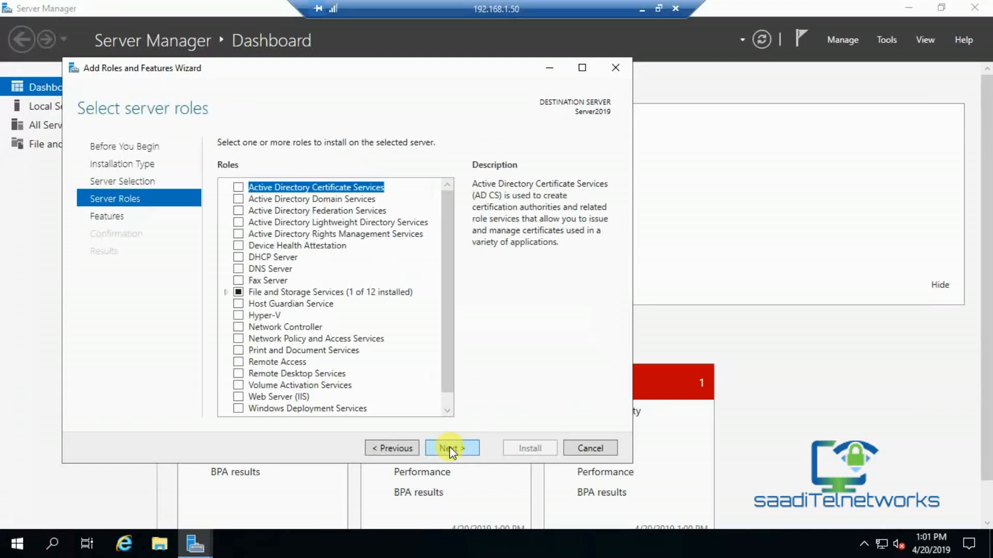
pyautogui.moveTo(450, 288)
pyautogui.mouseDown()
pyautogui.moveTo(445, 337)
pyautogui.moveTo(448, 274)
pyautogui.mouseUp()
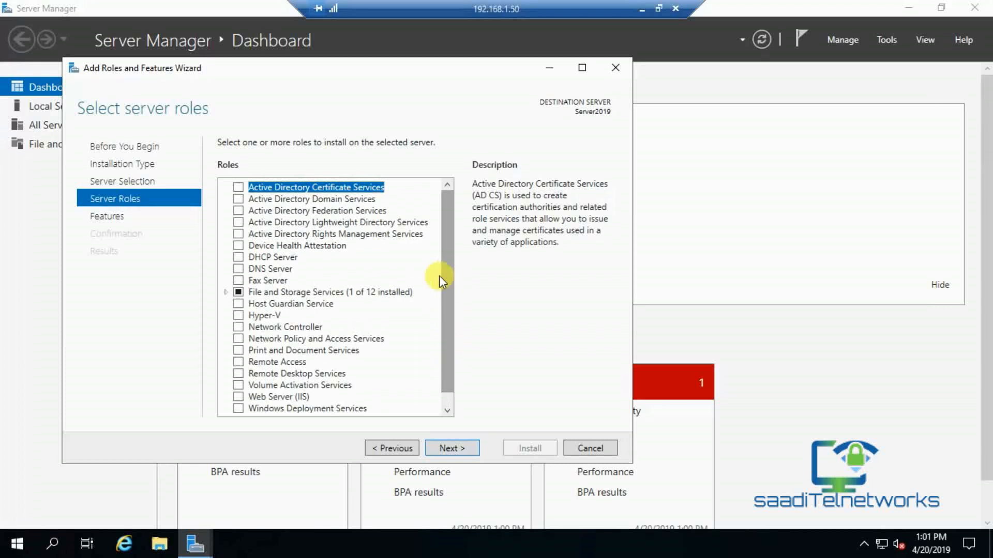
pyautogui.click(238, 198)
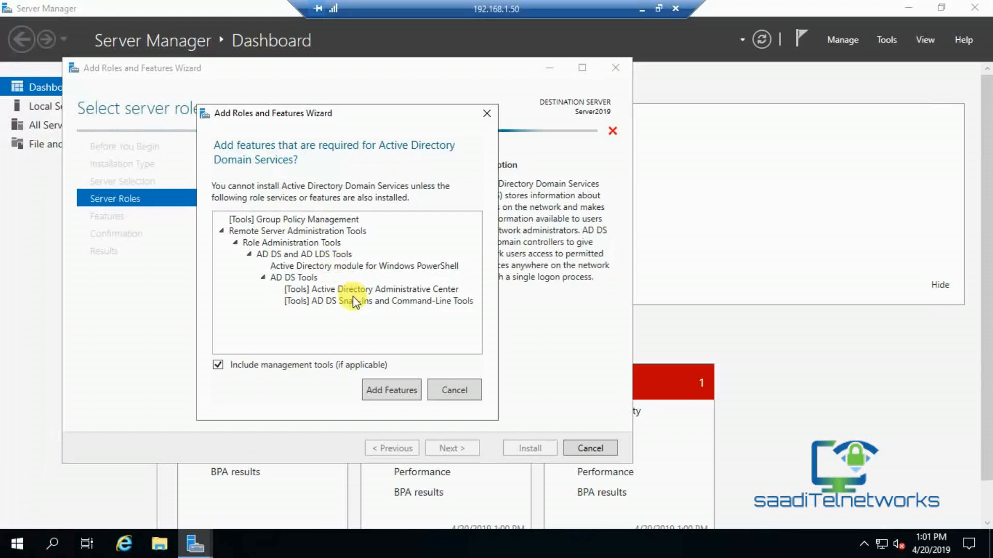
# Add the Group Policy Management and RSAT features, then advance past the Features and AD DS pages.
pyautogui.click(404, 396)
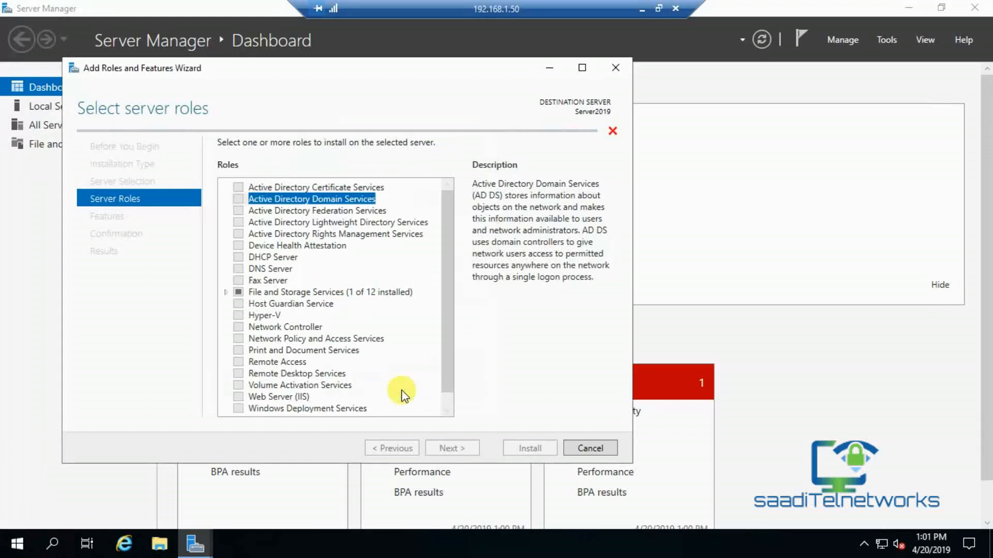
pyautogui.click(460, 447)
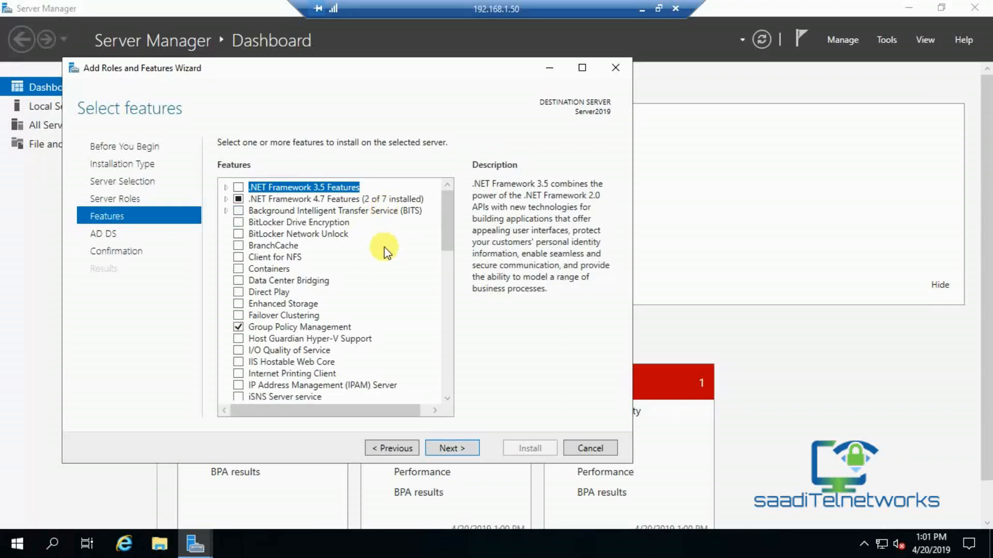
pyautogui.click(454, 448)
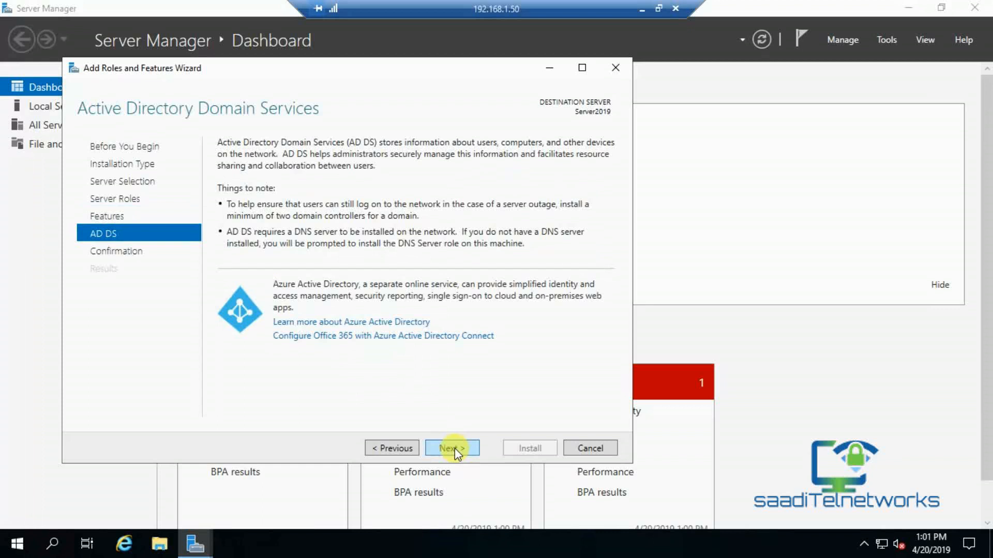
pyautogui.click(455, 448)
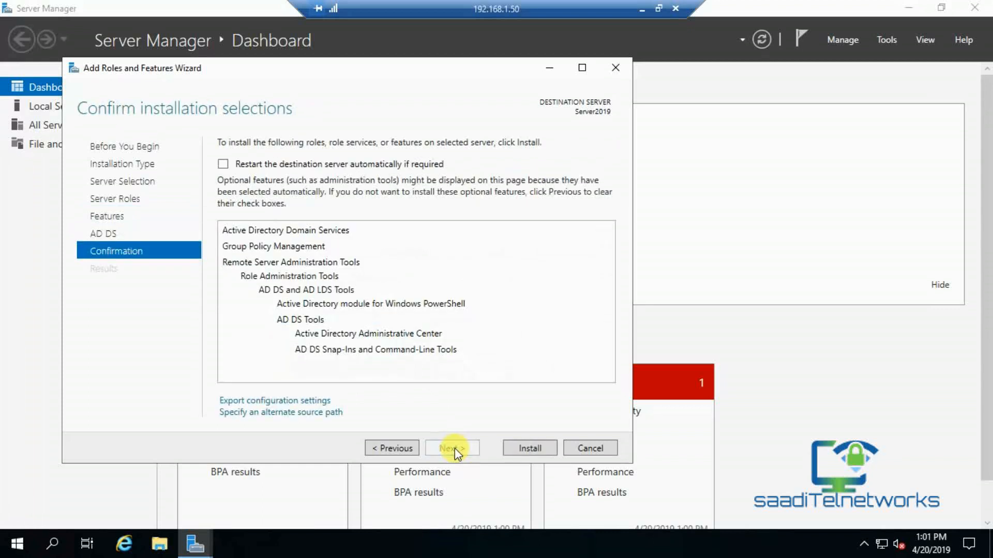
# Start the AD DS installation, then minimise the remote session to show the local slides.
pyautogui.click(523, 447)
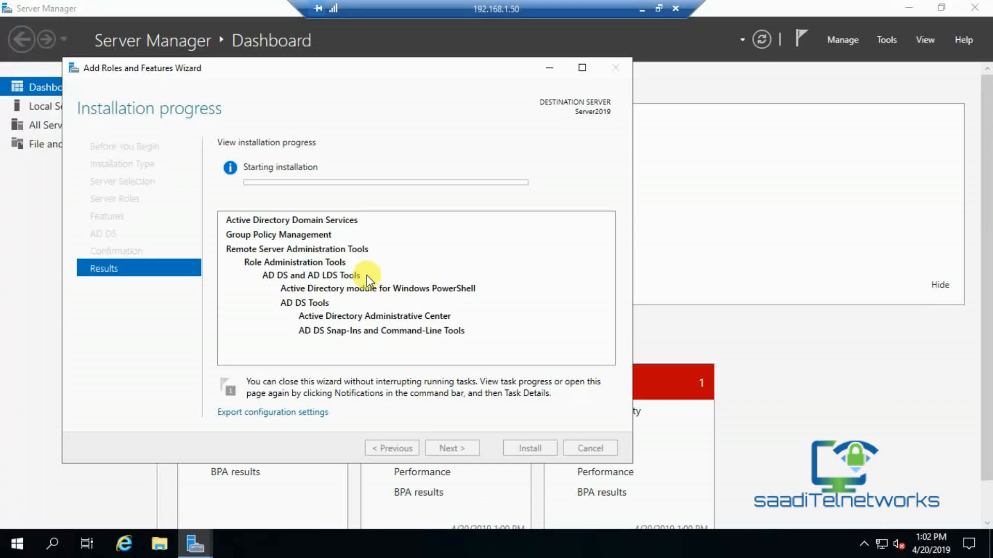
pyautogui.click(642, 9)
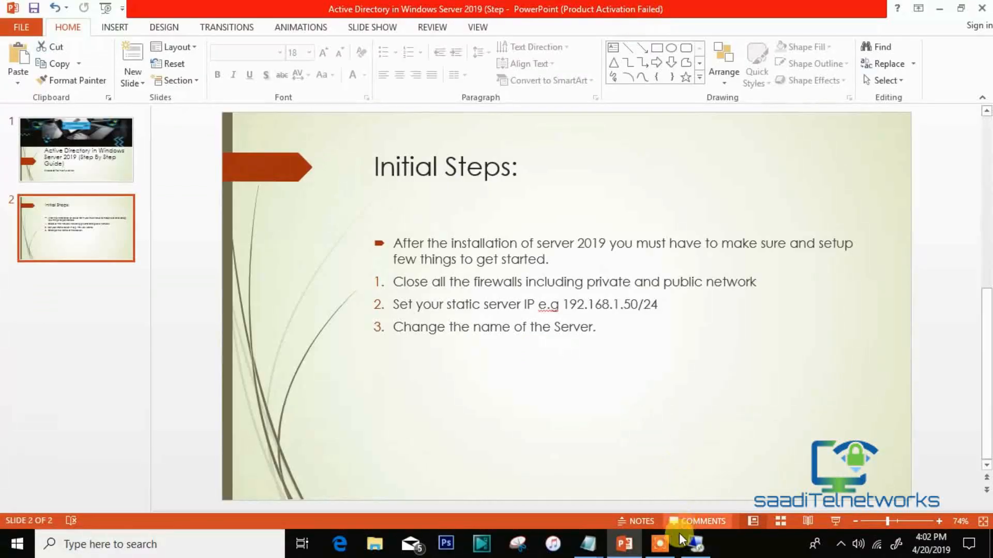
# Restore the remote server session and close the completed Add Roles and Features Wizard.
pyautogui.click(659, 542)
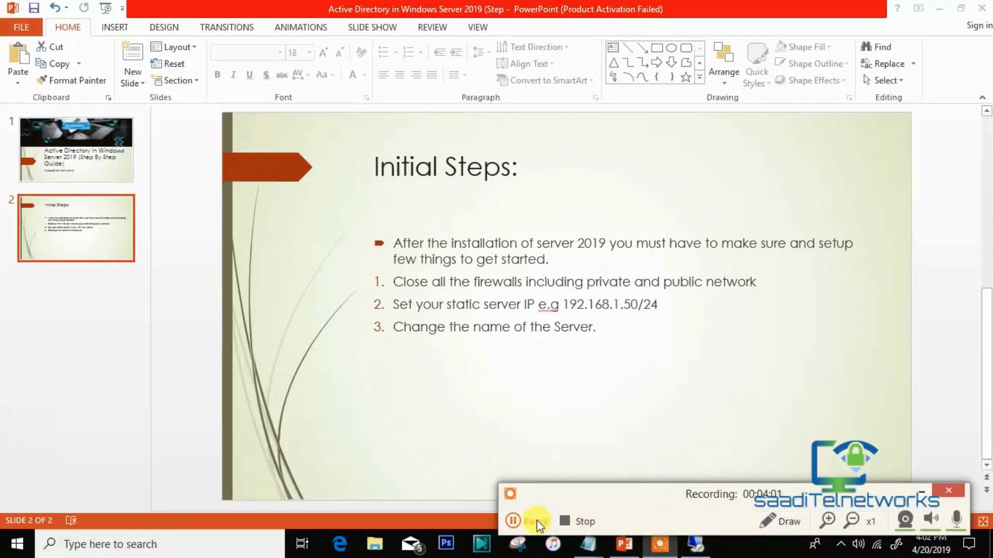
pyautogui.click(536, 522)
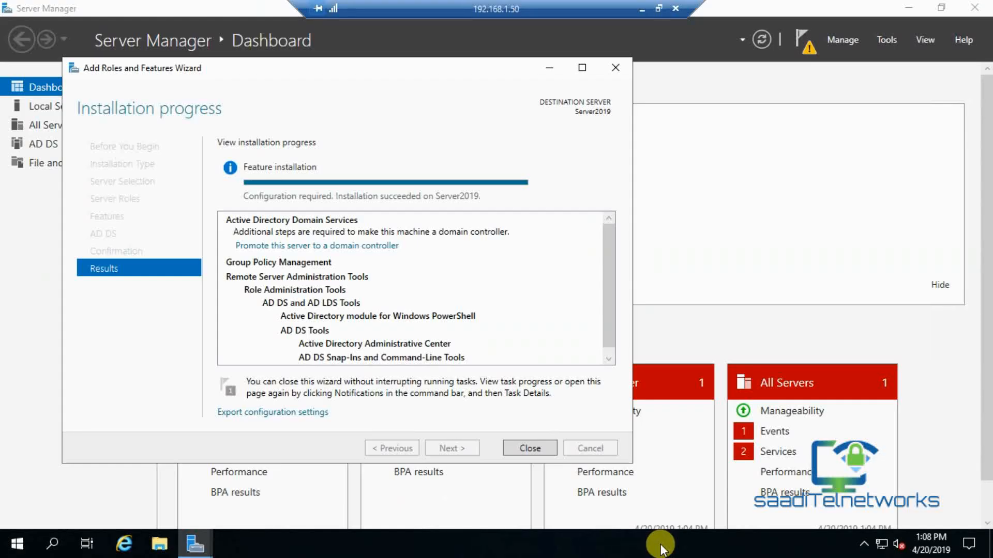
pyautogui.click(517, 446)
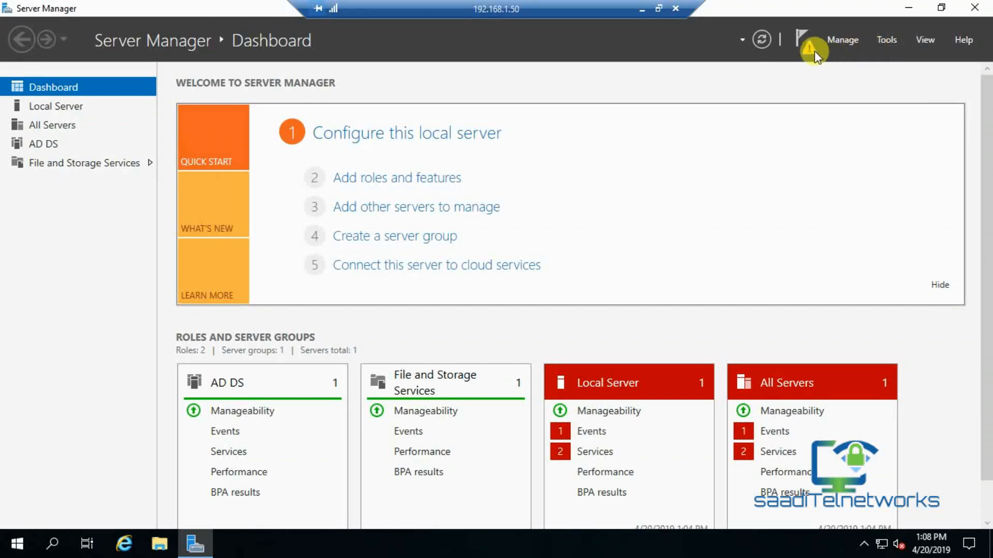
# Close Server Manager and restart the server from the Start button's right-click menu.
pyautogui.click(974, 7)
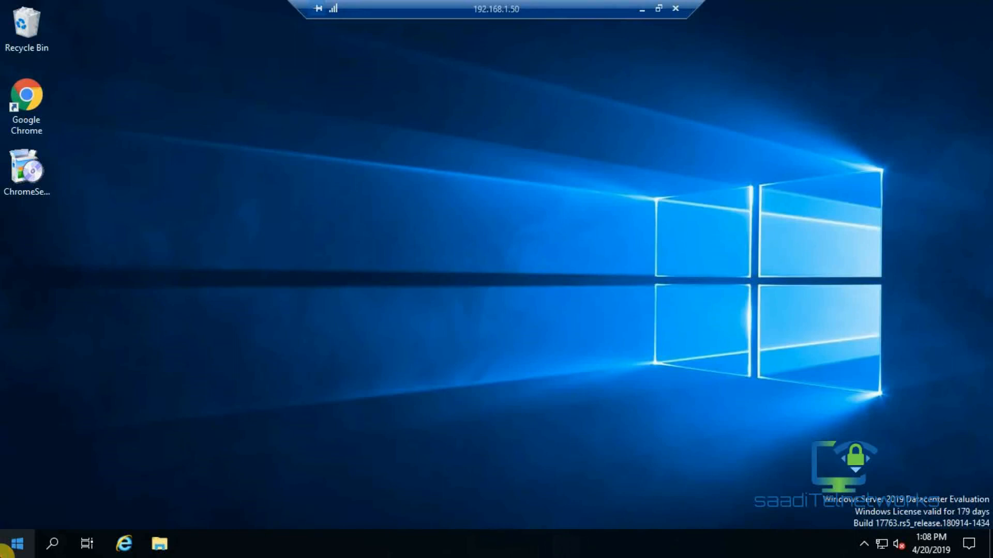
pyautogui.rightClick(10, 547)
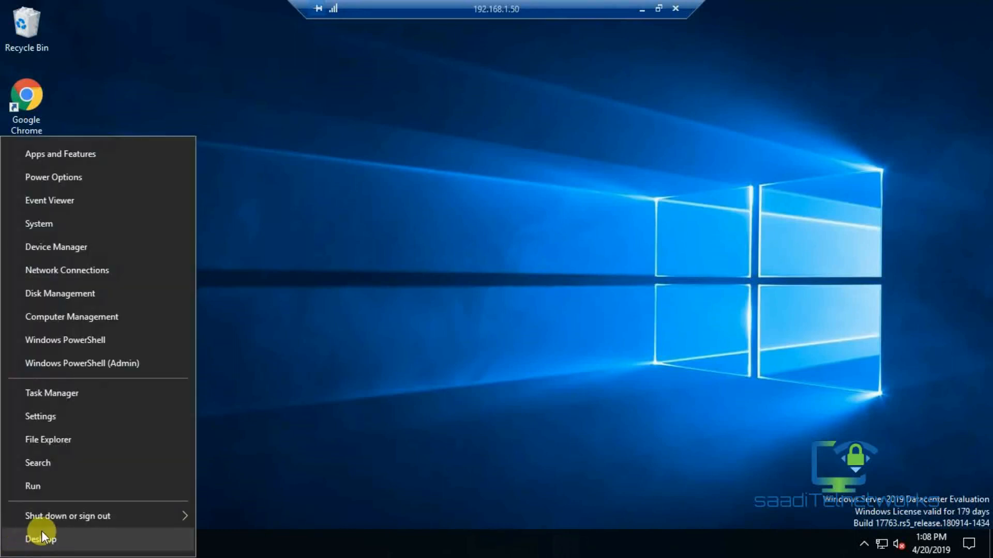
pyautogui.moveTo(97, 518)
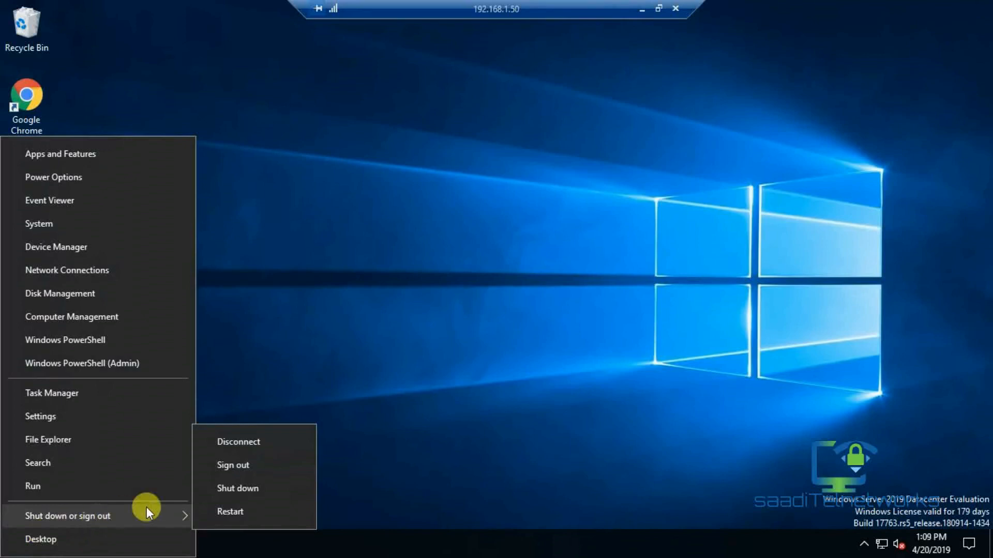
pyautogui.click(244, 504)
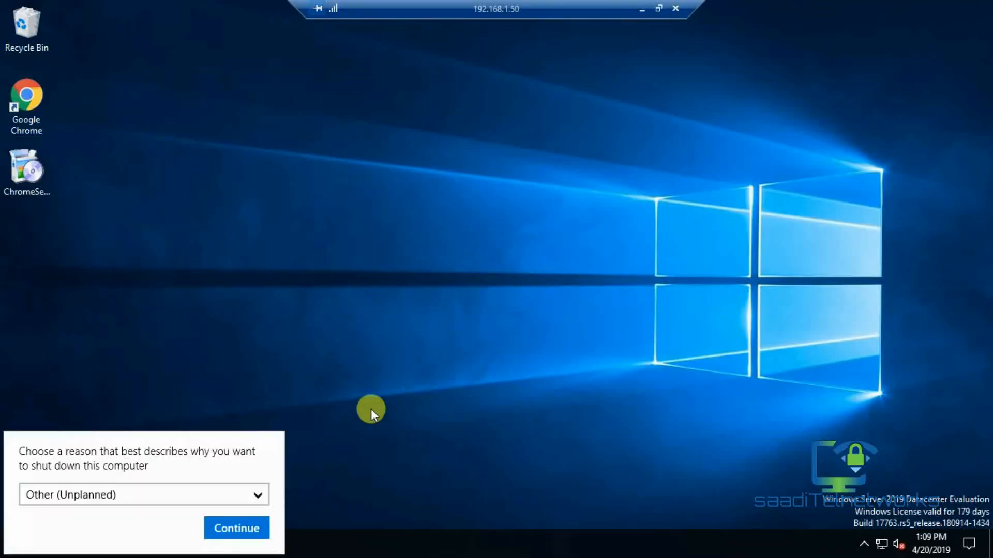
pyautogui.click(224, 522)
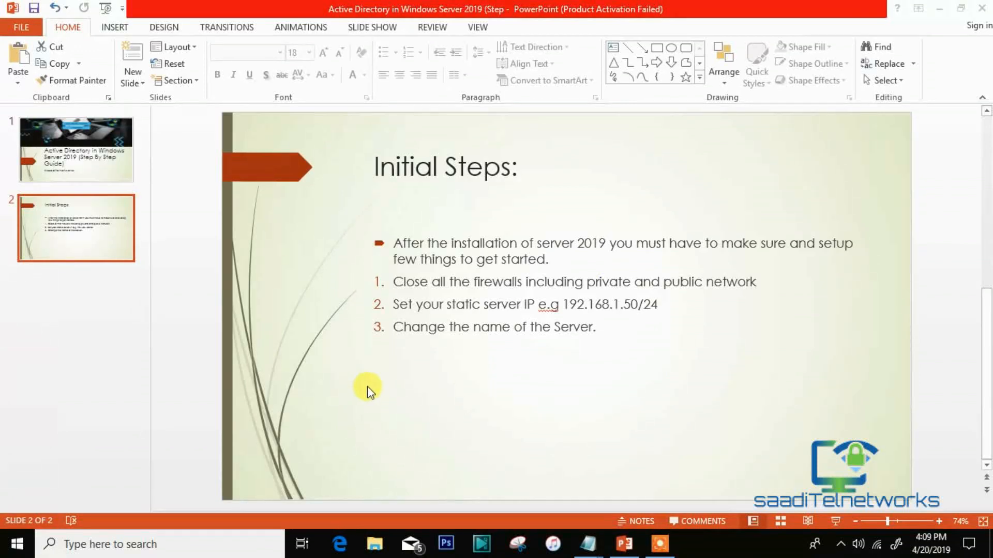
# View slide 1 of the presentation, then bring back the Remote Desktop Connection window.
pyautogui.click(79, 162)
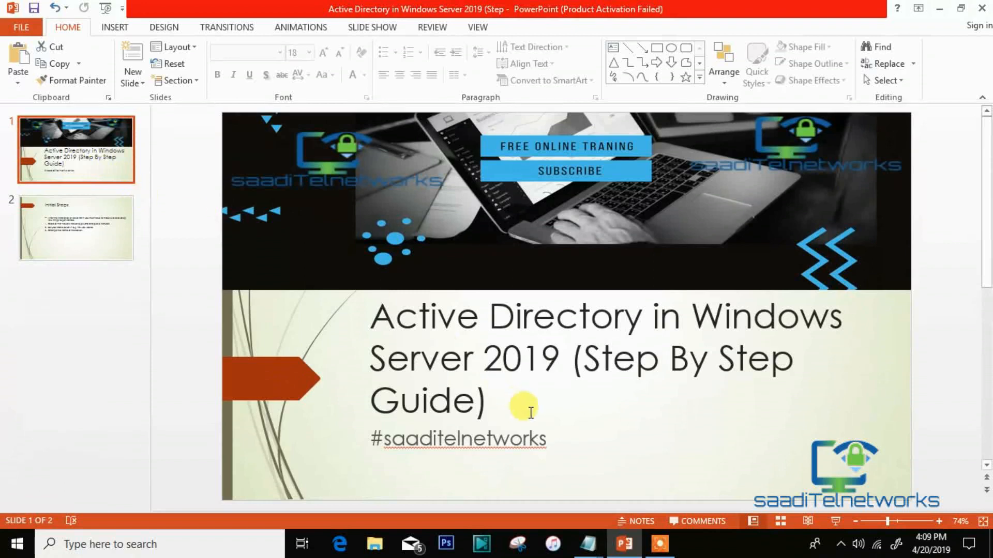
pyautogui.click(658, 545)
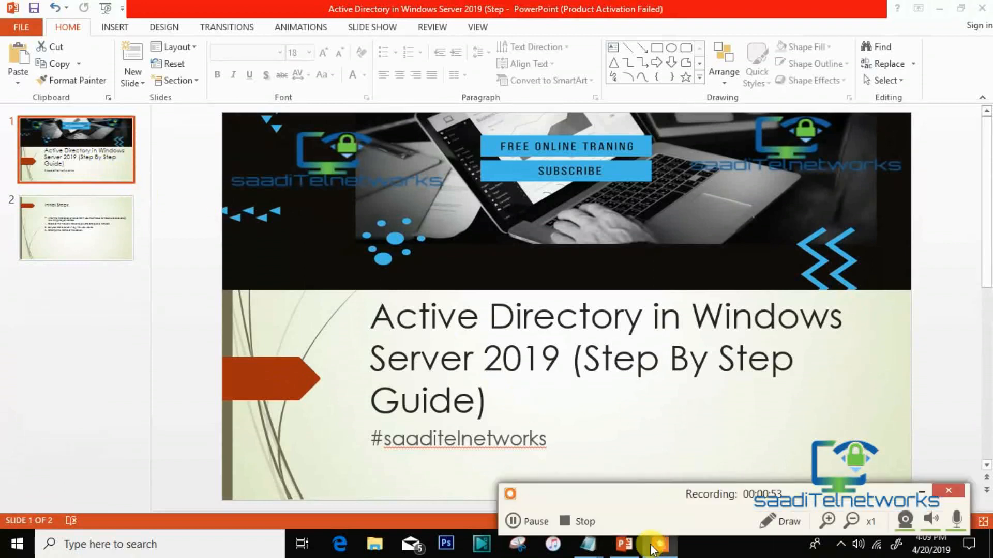
pyautogui.click(519, 520)
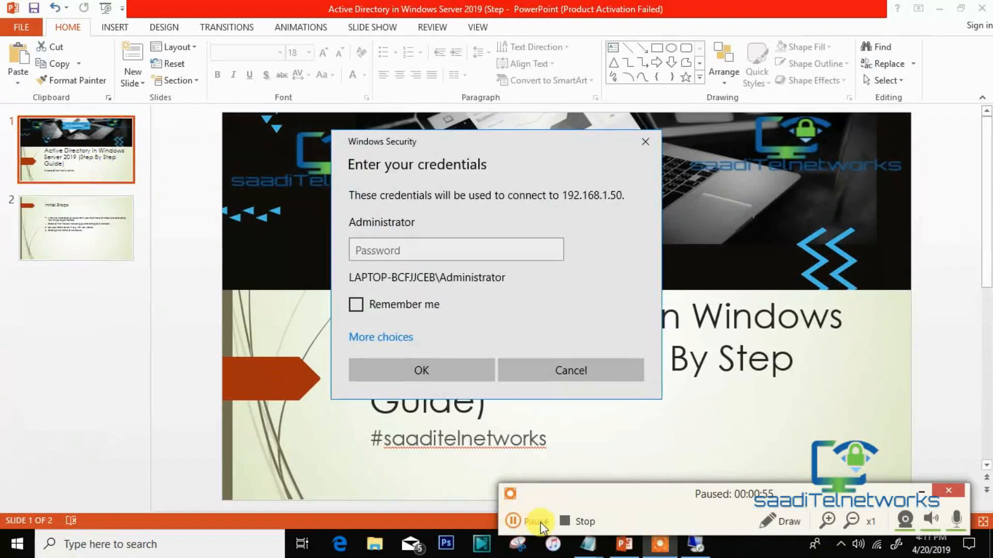
pyautogui.click(517, 521)
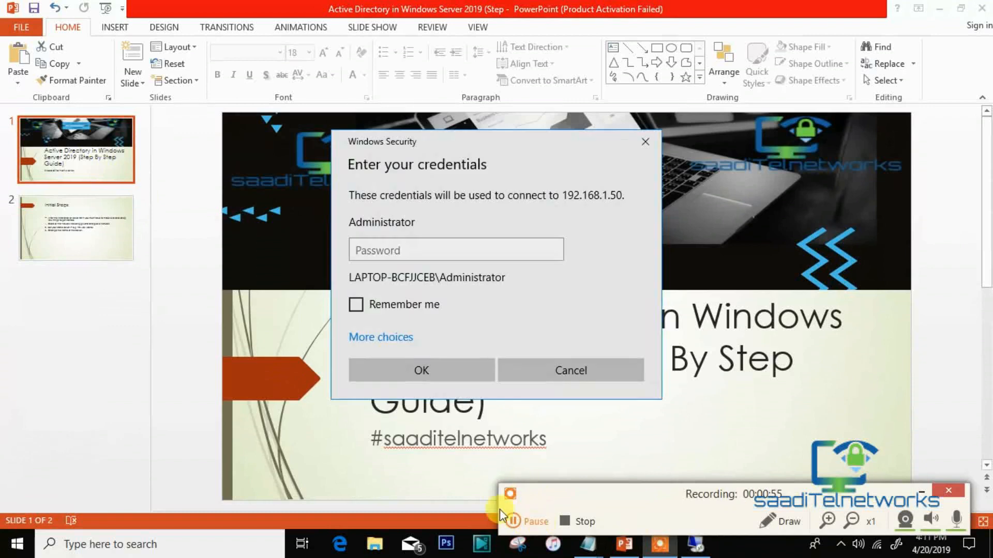
# Sign in with the Administrator password and accept the server's untrusted certificate.
pyautogui.click(546, 315)
pyautogui.write('P')
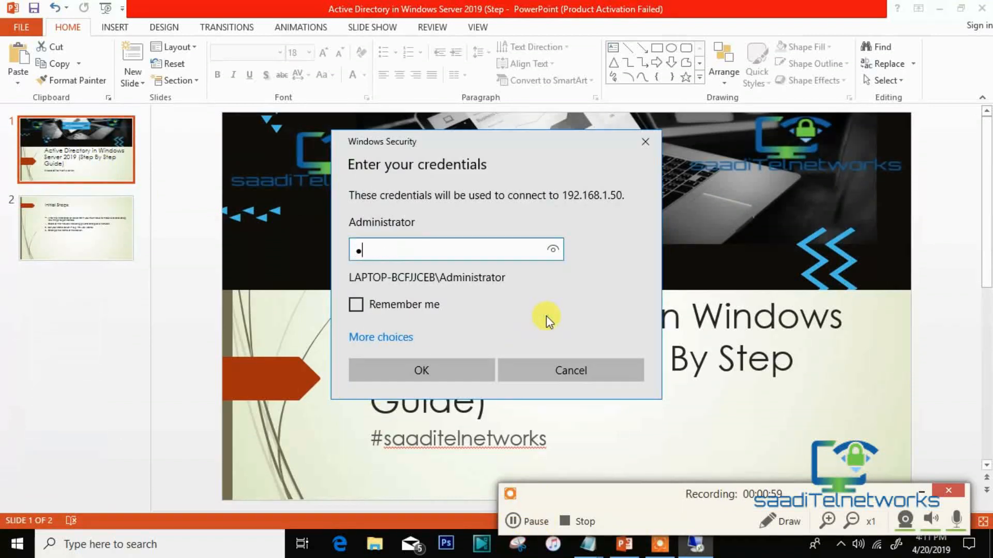
pyautogui.write('@ssw0rd1')
pyautogui.press('Return')
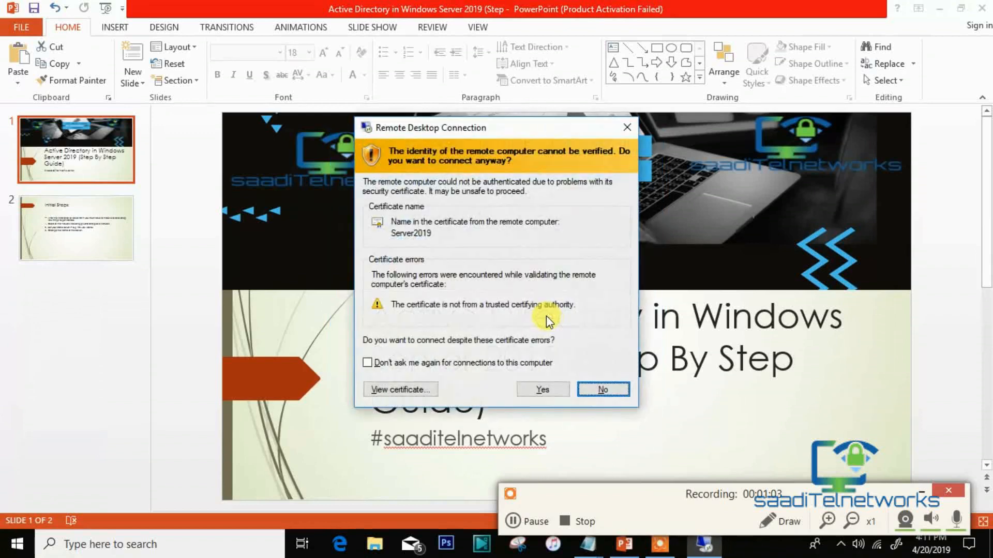
pyautogui.click(554, 390)
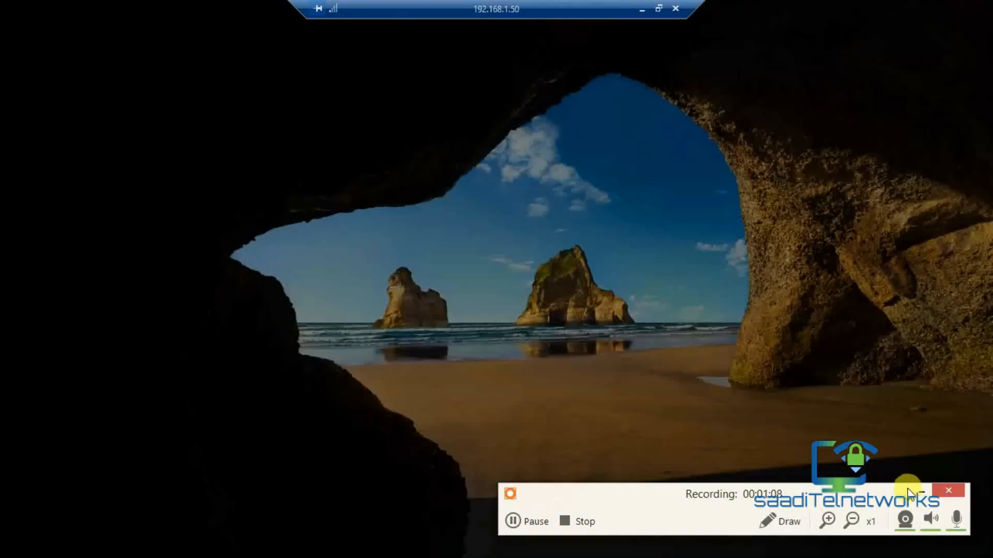
# Refresh the restarted server's desktop and wait for Server Manager's Dashboard to appear.
pyautogui.click(920, 491)
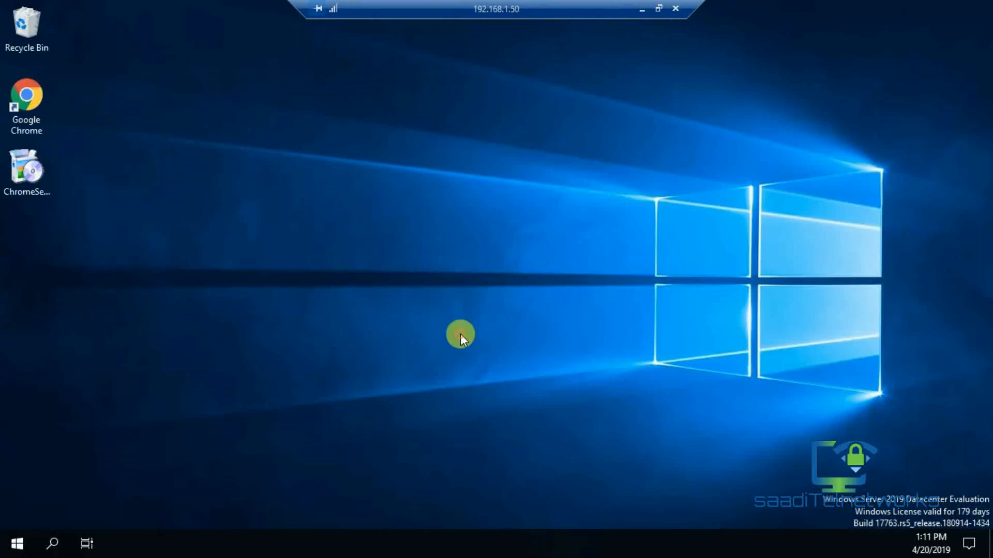
pyautogui.rightClick(471, 324)
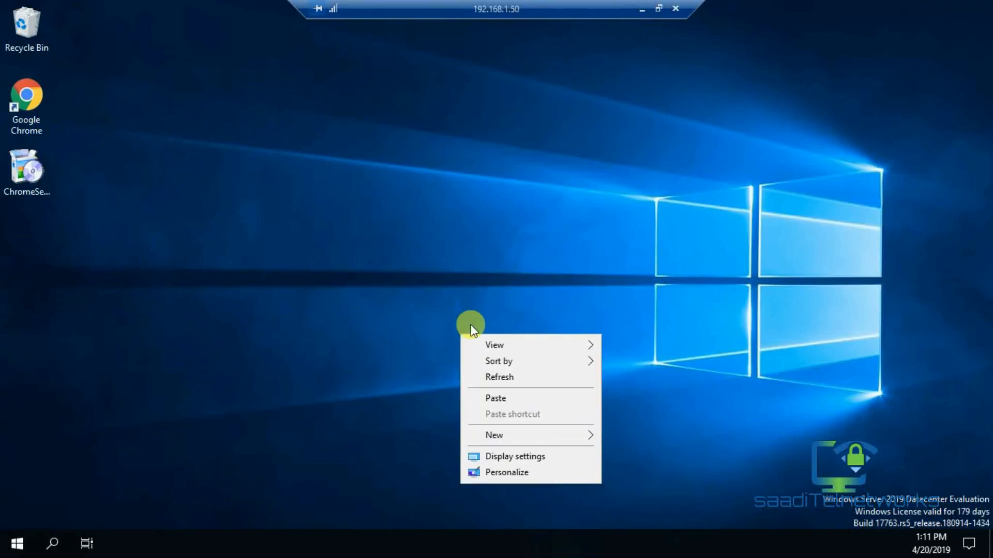
pyautogui.click(479, 382)
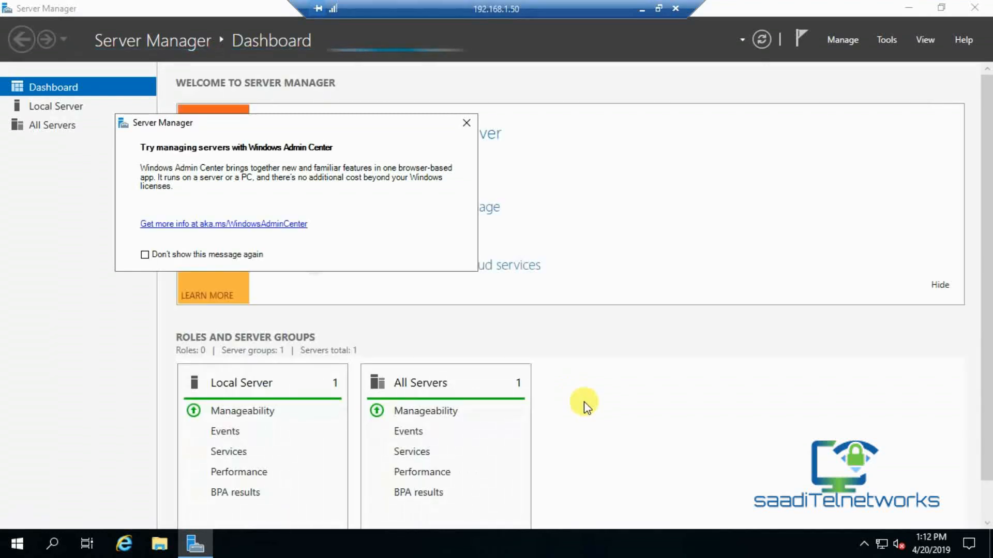
# Dismiss the Admin Center notice and launch 'Promote this server to a domain controller' from notifications.
pyautogui.click(466, 123)
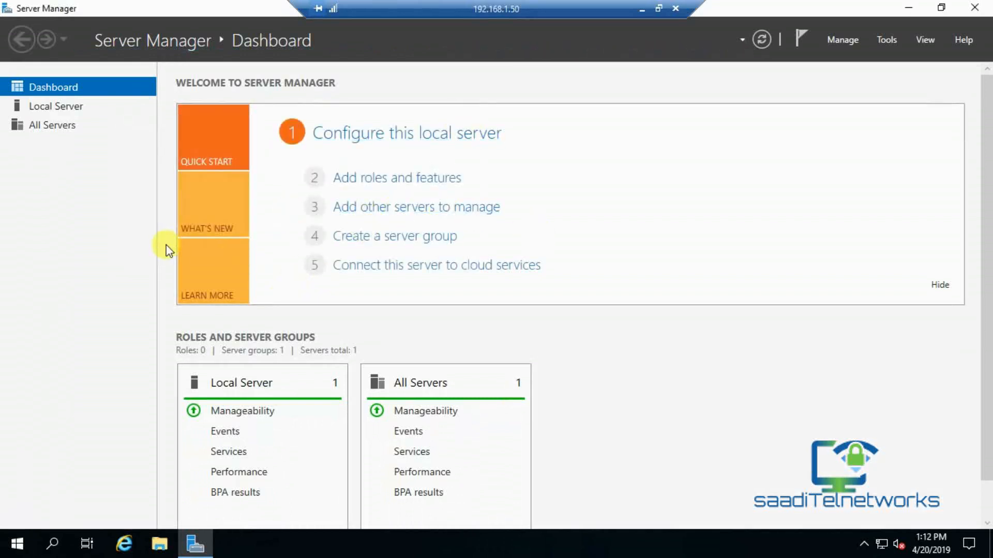
pyautogui.click(801, 38)
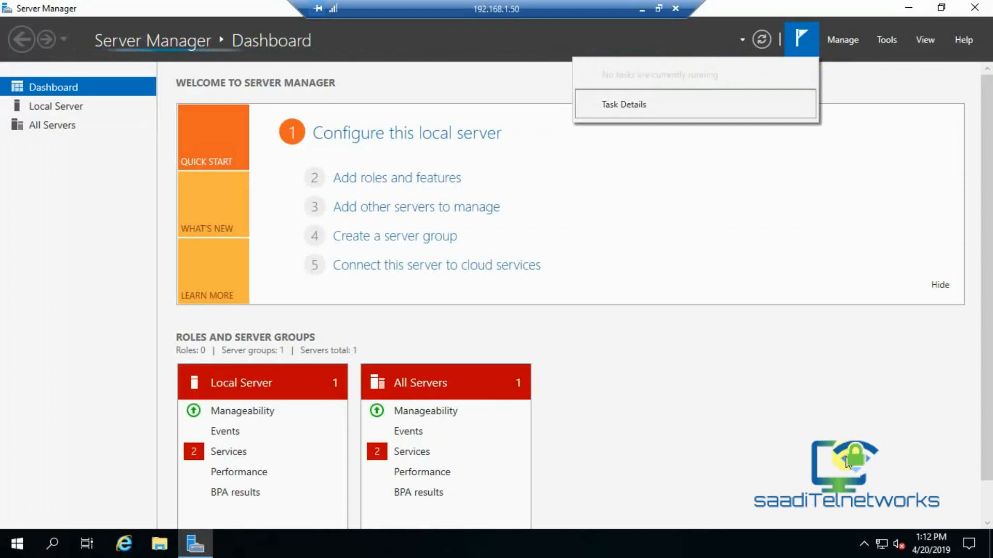
pyautogui.click(805, 45)
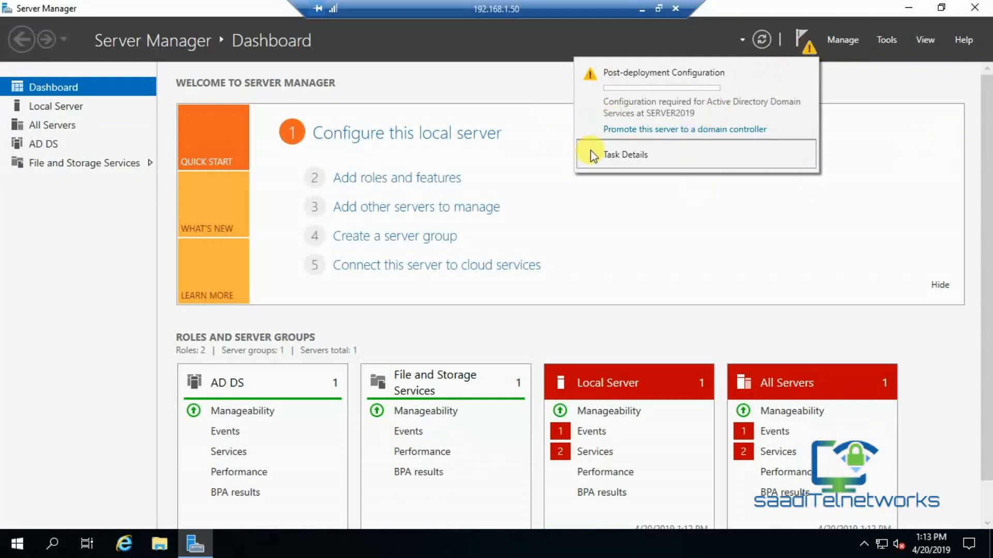
pyautogui.click(633, 130)
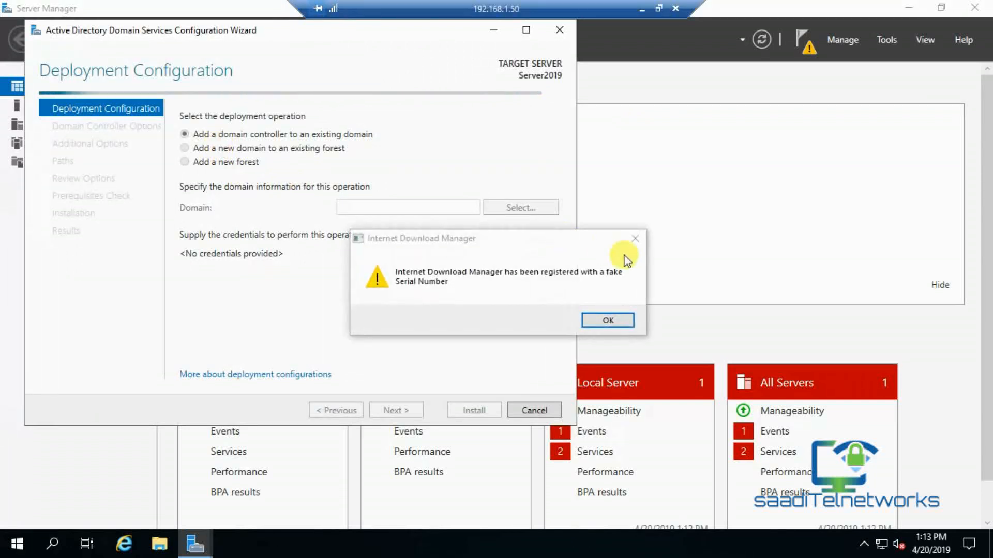
# Dismiss the Internet Download Manager popup and choose 'Add a new forest'.
pyautogui.click(635, 238)
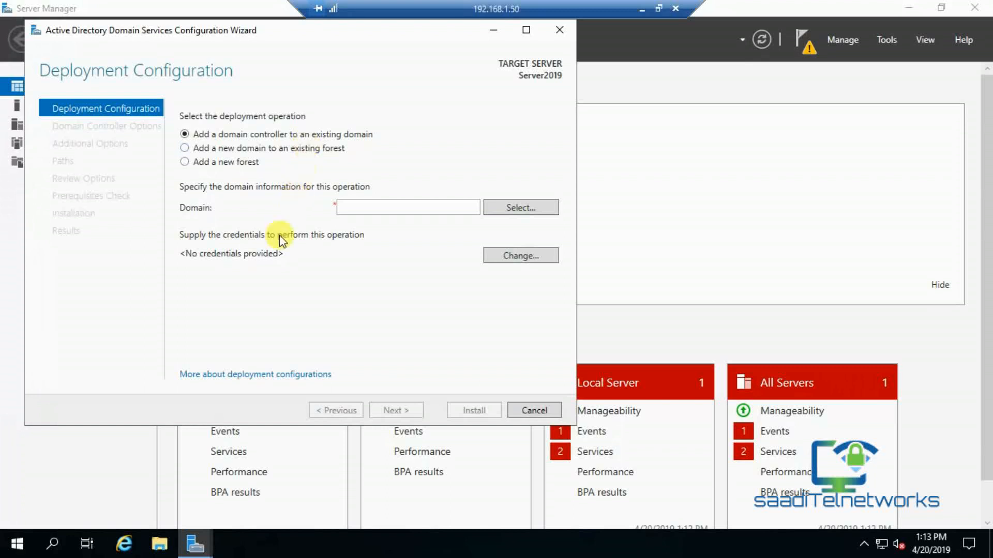
pyautogui.click(185, 162)
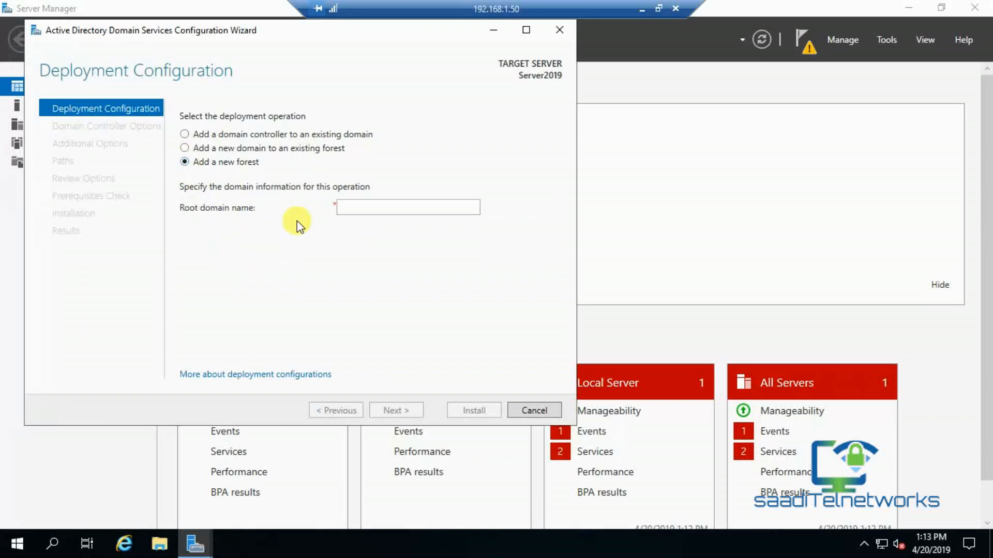
# Enter 'saaditelnetworks' as the root domain name and continue, which fails forest-name verification.
pyautogui.click(359, 208)
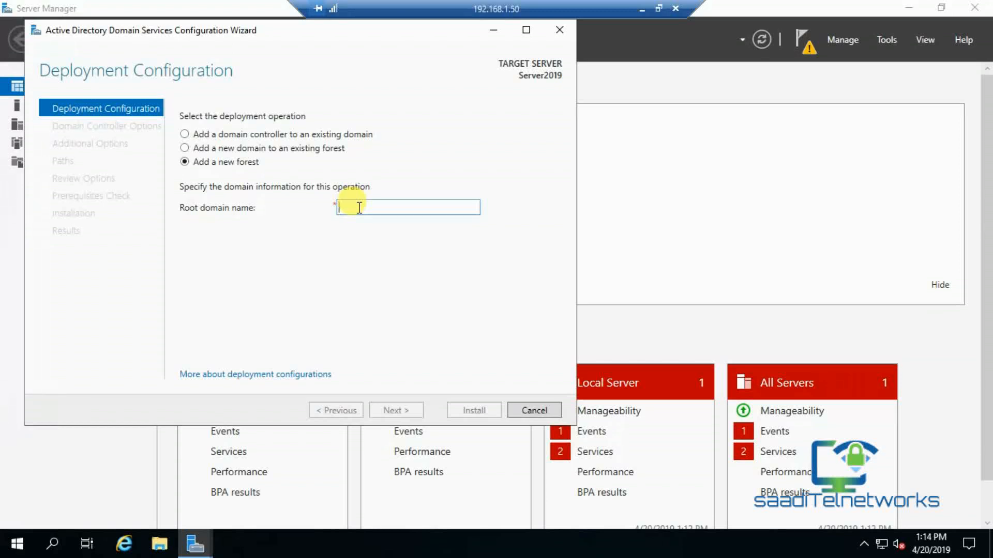
pyautogui.write('saadi')
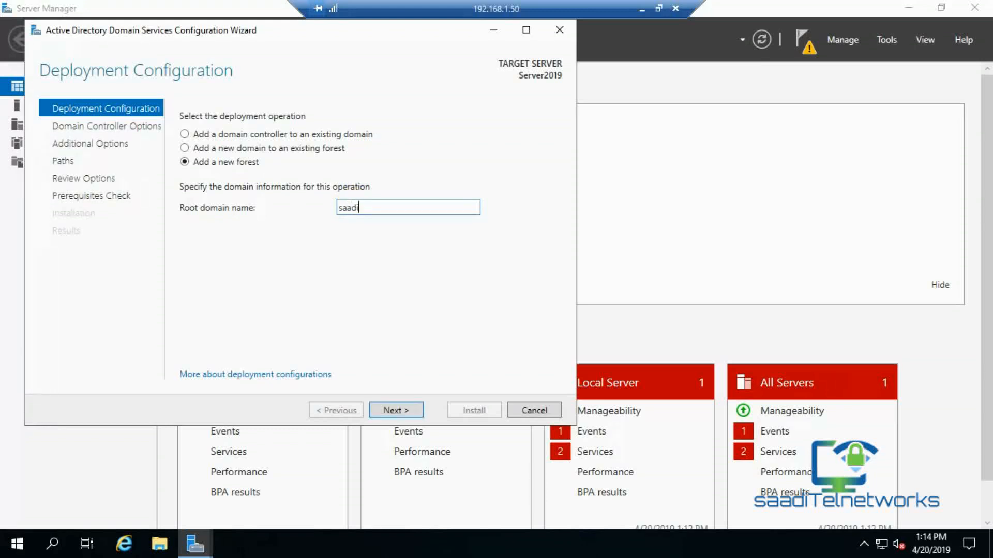
pyautogui.write('telnetworks')
pyautogui.click(404, 413)
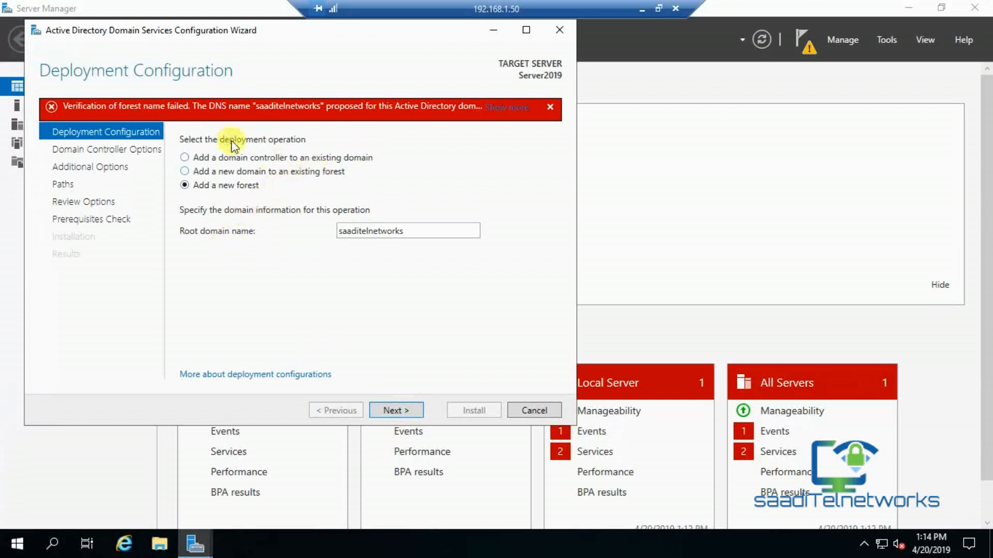
# Append '.local' so the root domain name reads 'saaditelnetworks.local'.
pyautogui.moveTo(130, 116)
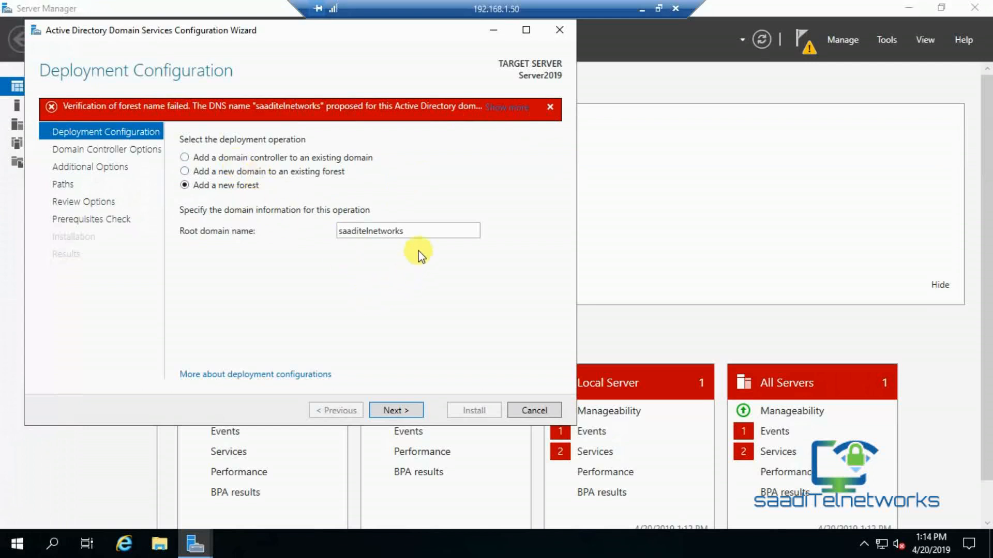
pyautogui.doubleClick(423, 230)
pyautogui.click(422, 229)
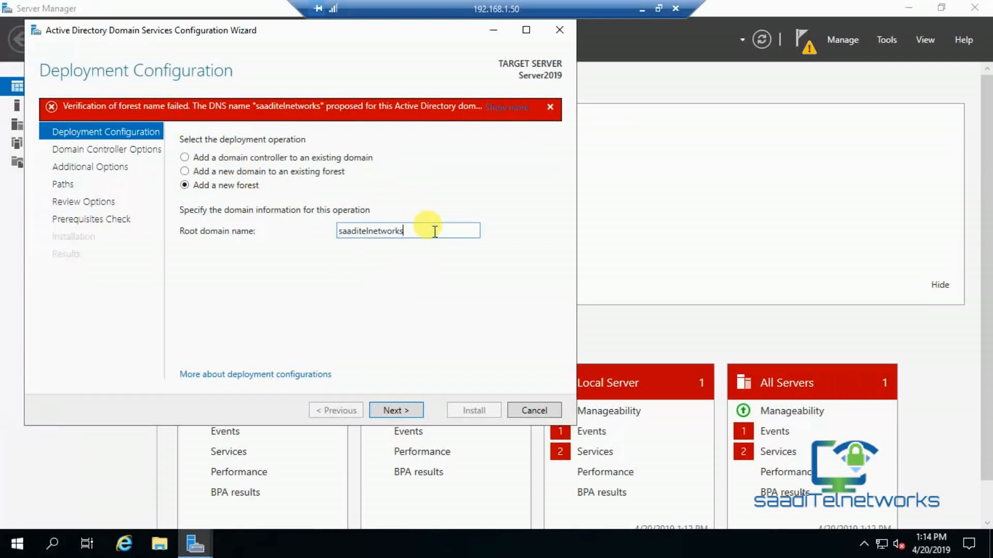
pyautogui.write('.c')
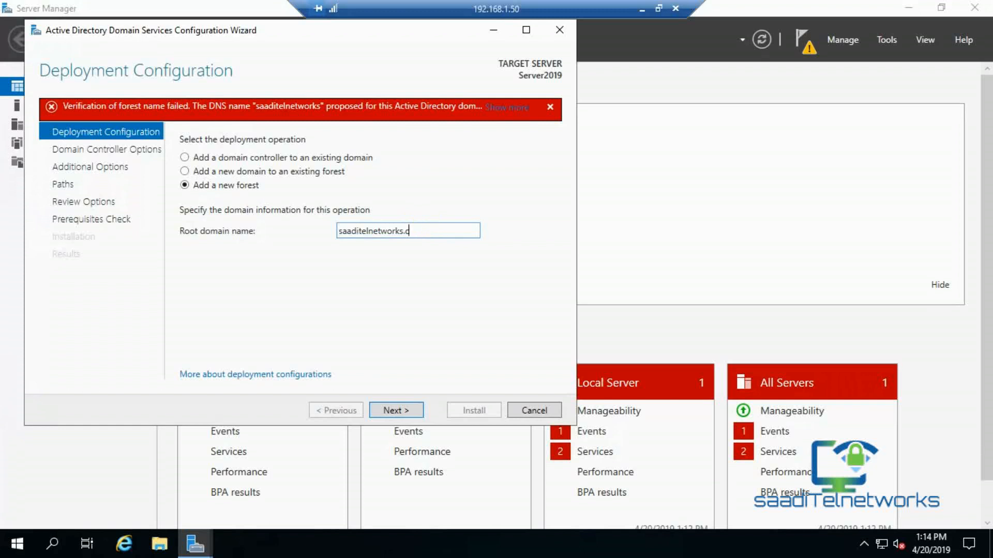
pyautogui.press('BackSpace')
pyautogui.write('local')
pyautogui.click(468, 313)
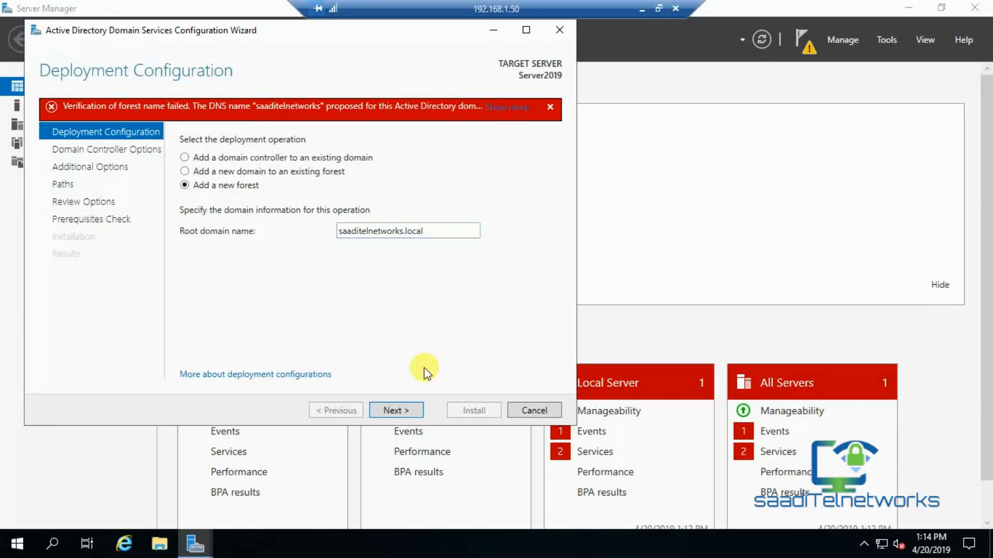
# Keep the Windows Server 2016 forest functional level and enter the DSRM password.
pyautogui.click(395, 410)
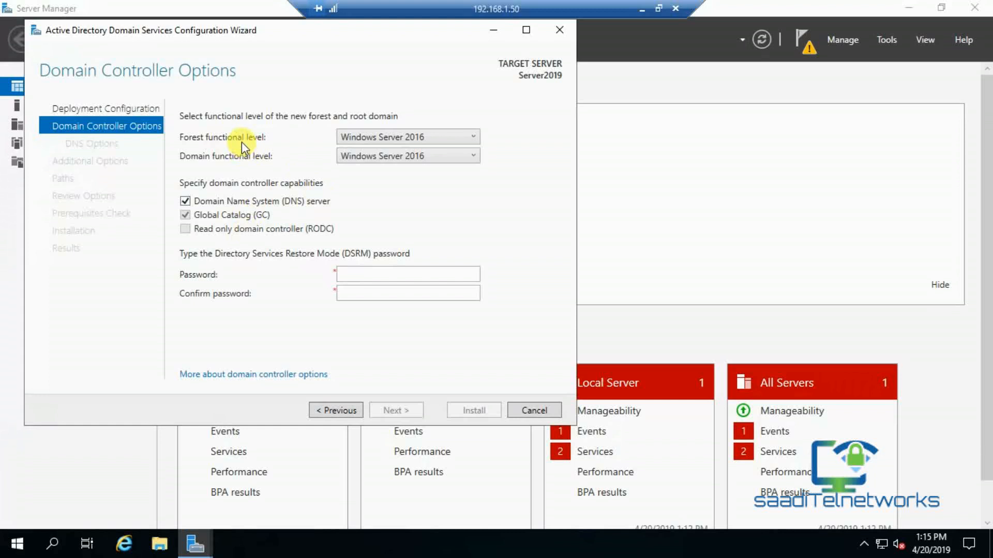
pyautogui.click(378, 141)
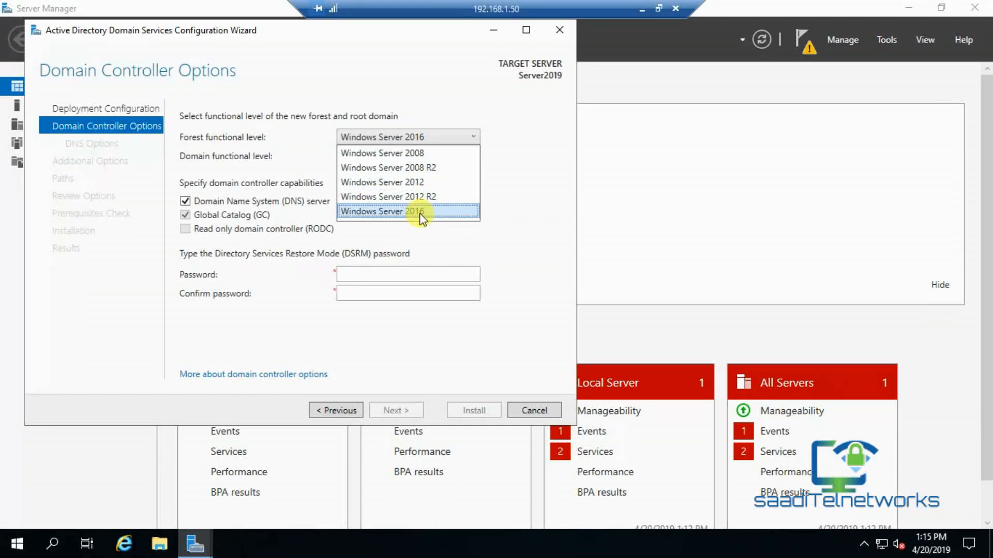
pyautogui.click(422, 212)
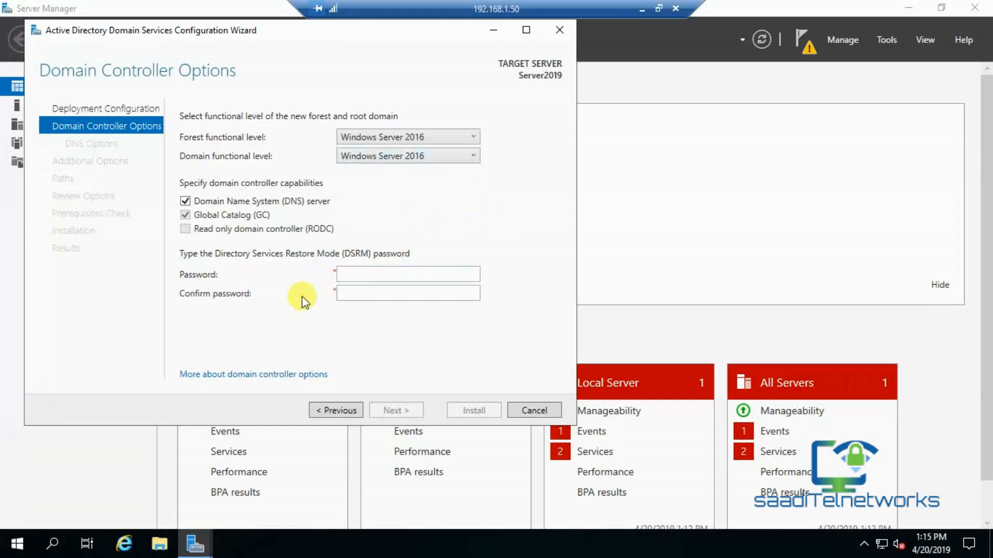
pyautogui.click(362, 275)
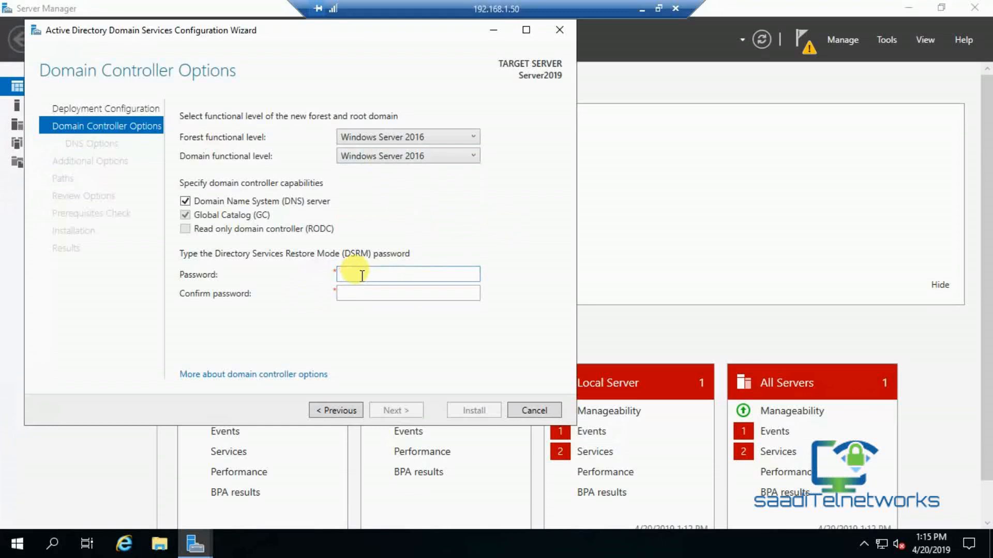
pyautogui.write('P@ssw0rd1')
pyautogui.press('Tab')
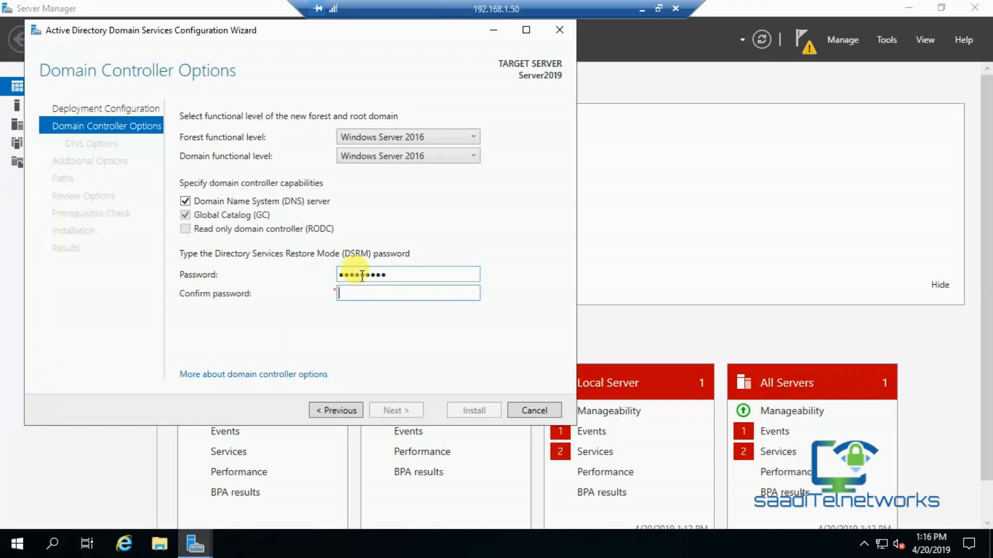
pyautogui.write('P@ssw0rd1')
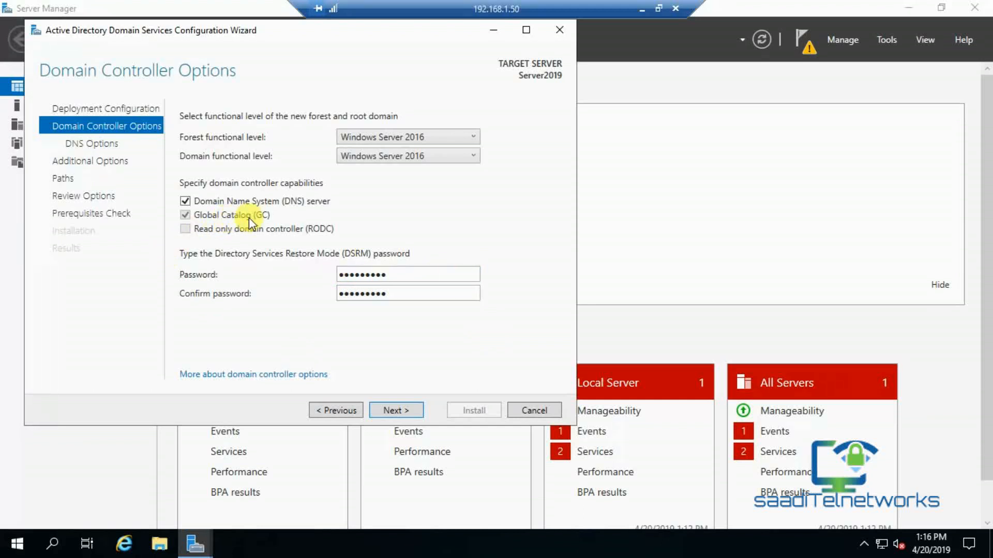
# Accept the DNS options and the NetBIOS name SAADITELNETWORK, dismissing the IDM warning, to reach Paths.
pyautogui.click(415, 409)
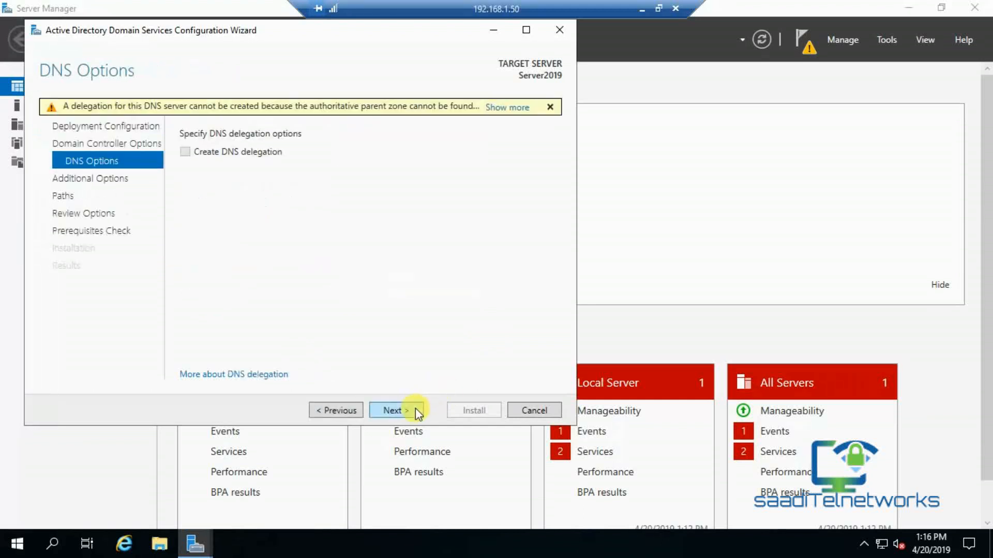
pyautogui.click(415, 409)
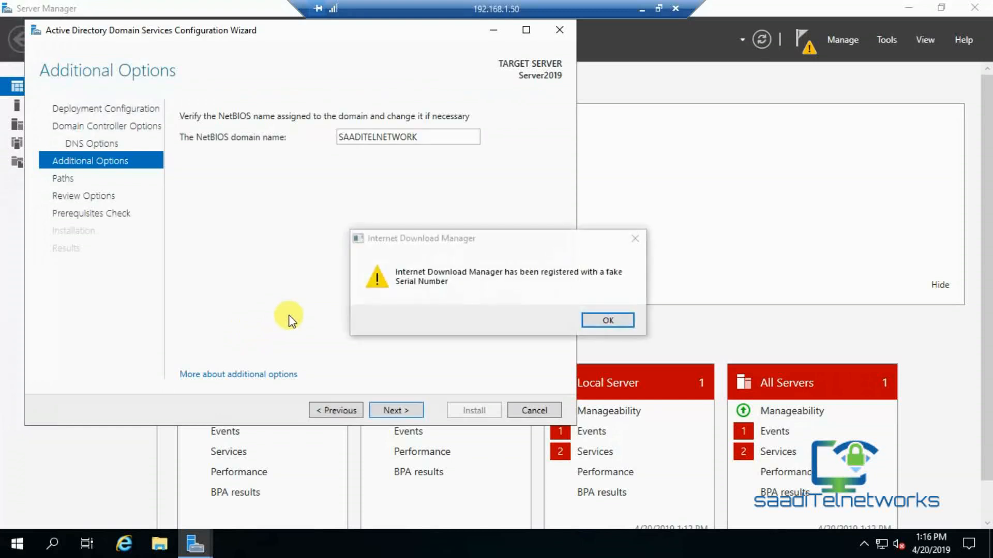
pyautogui.click(635, 238)
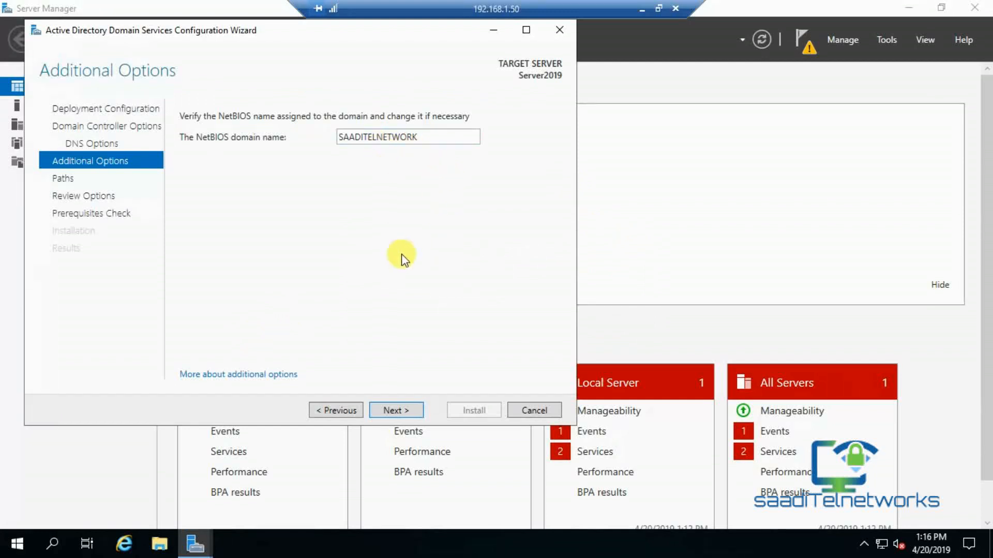
pyautogui.click(404, 411)
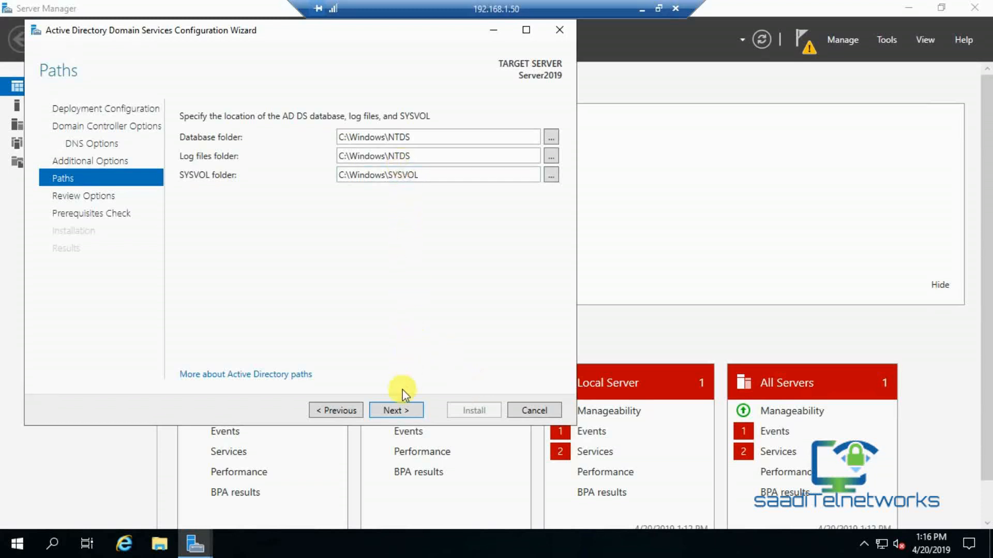
# Keep the default C:\Windows database, log and SYSVOL paths, review the options, and run the prerequisites check.
pyautogui.click(397, 411)
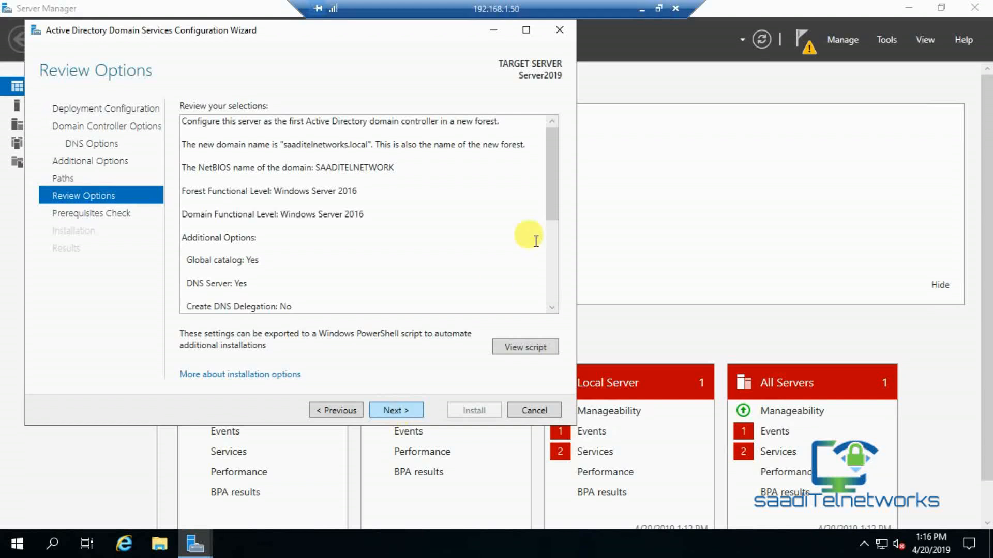
pyautogui.moveTo(552, 137); pyautogui.dragTo(552, 169)
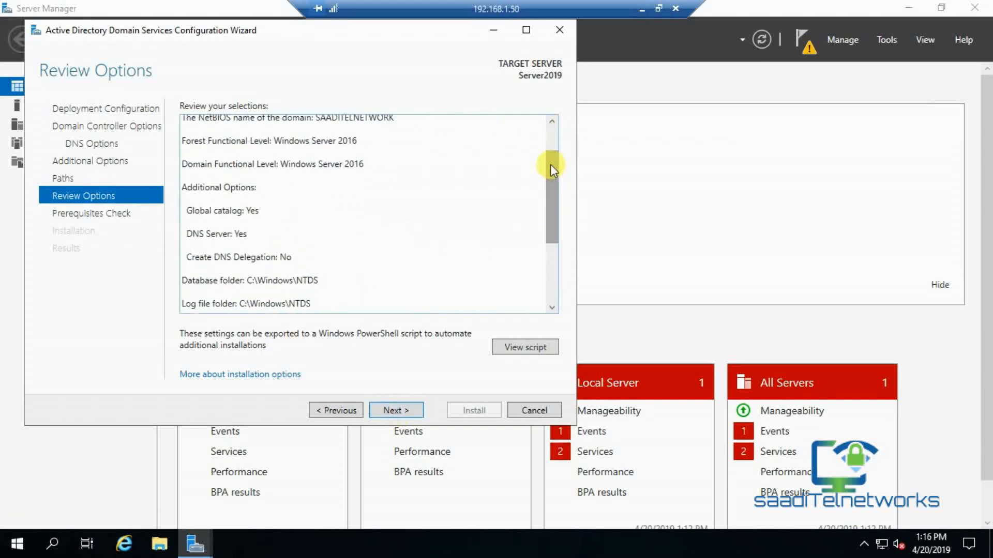
pyautogui.click(397, 410)
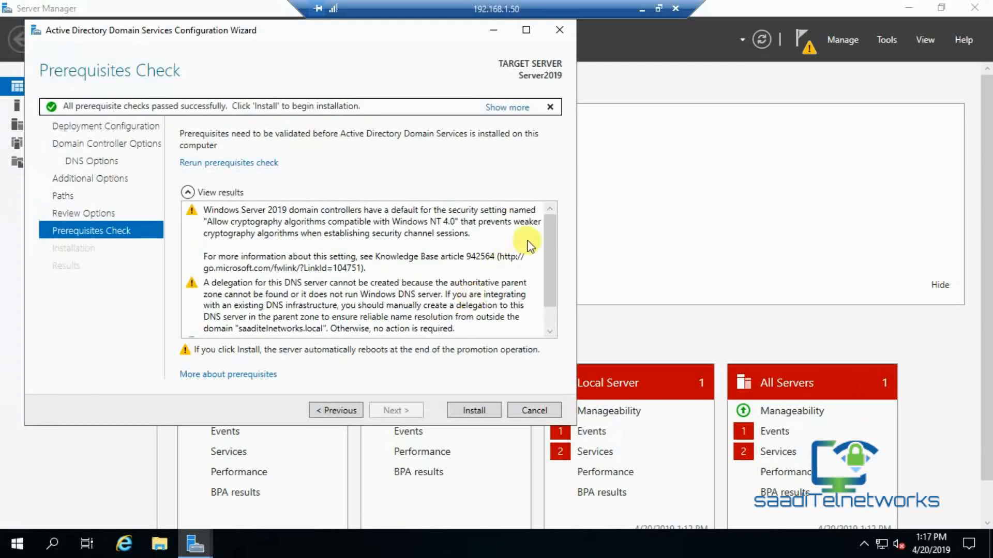
# Scroll through the passed prerequisite results and start the AD DS installation.
pyautogui.moveTo(548, 246); pyautogui.dragTo(551, 308)
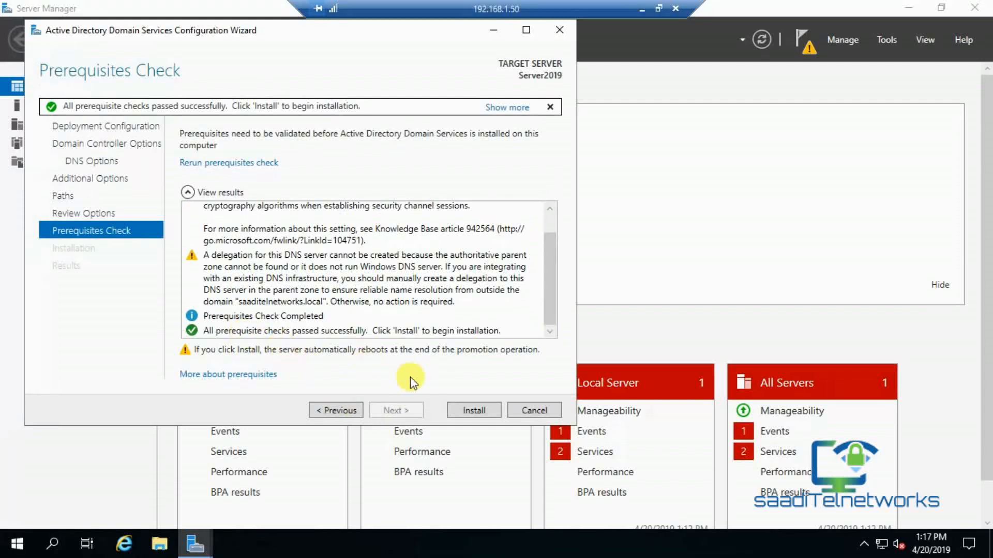
pyautogui.click(455, 411)
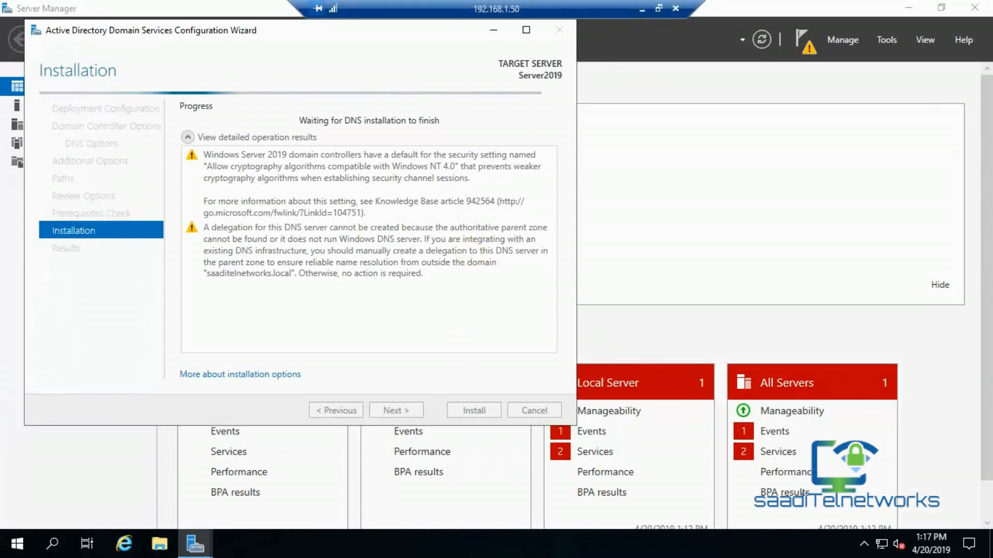
# Minimize the remote session, pause the recorder, and close the sign-out notice while the server restarts.
pyautogui.click(641, 9)
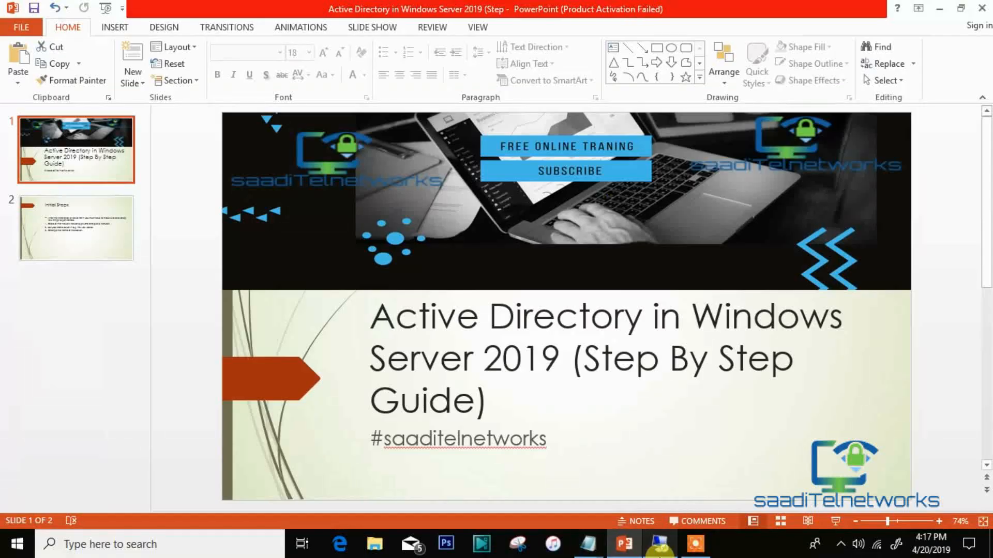
pyautogui.click(695, 545)
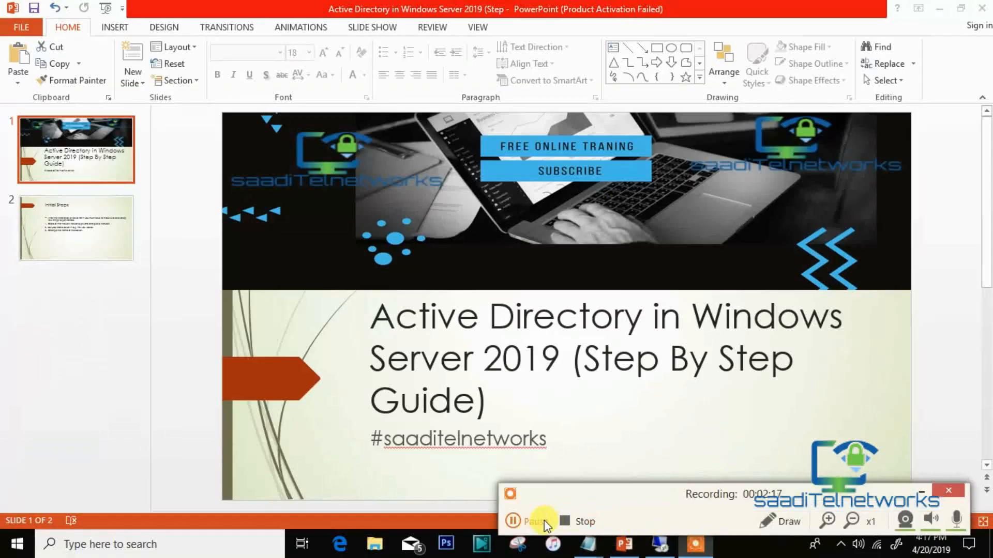
pyautogui.click(529, 522)
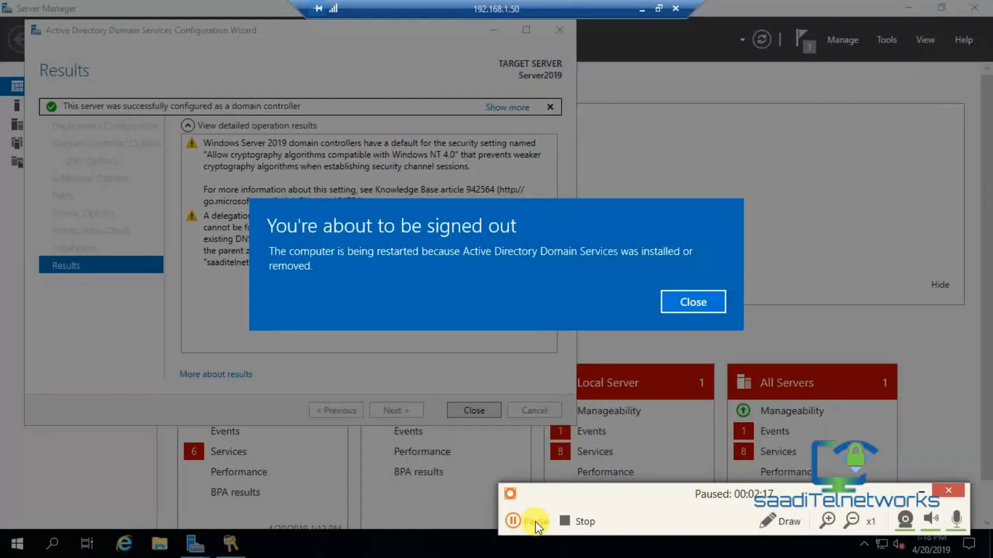
pyautogui.click(534, 523)
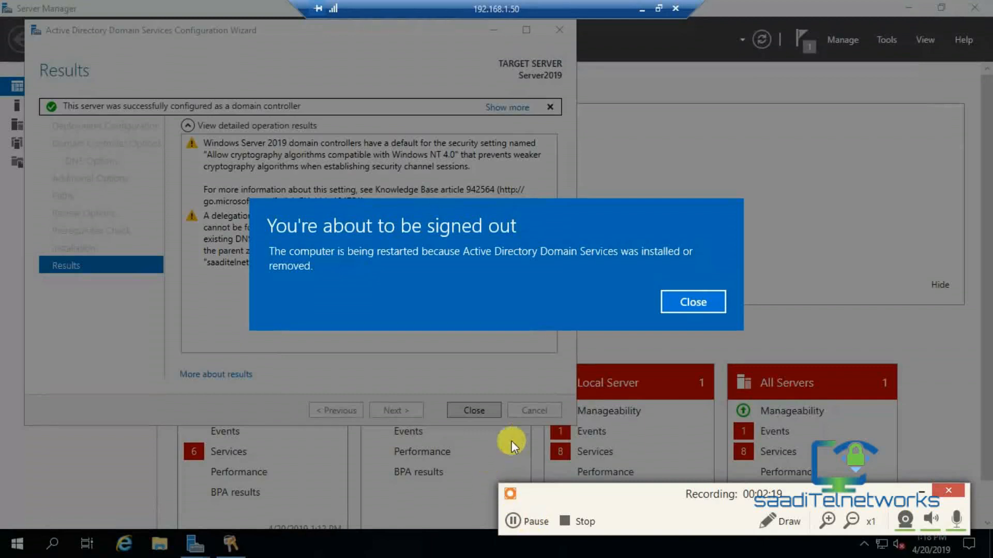
pyautogui.click(699, 292)
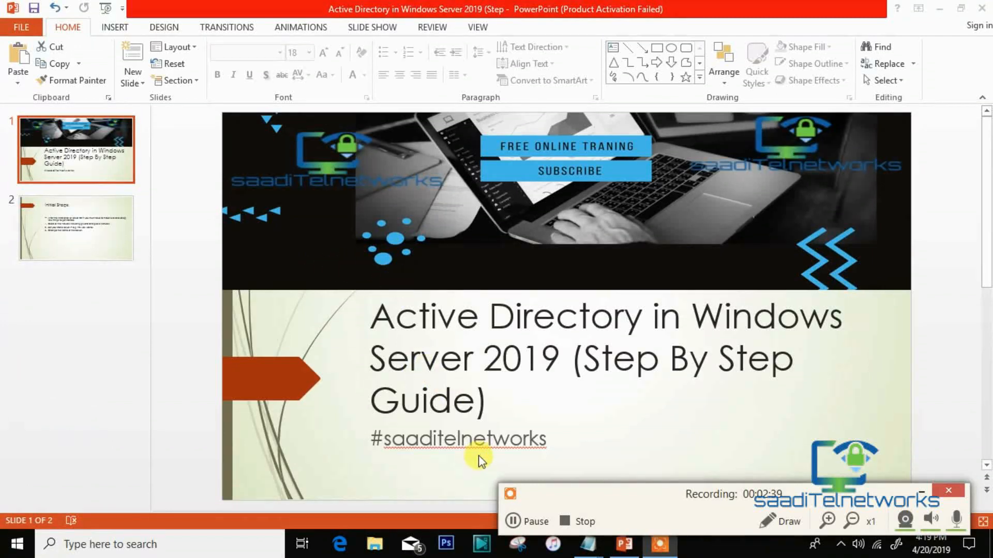
pyautogui.click(513, 522)
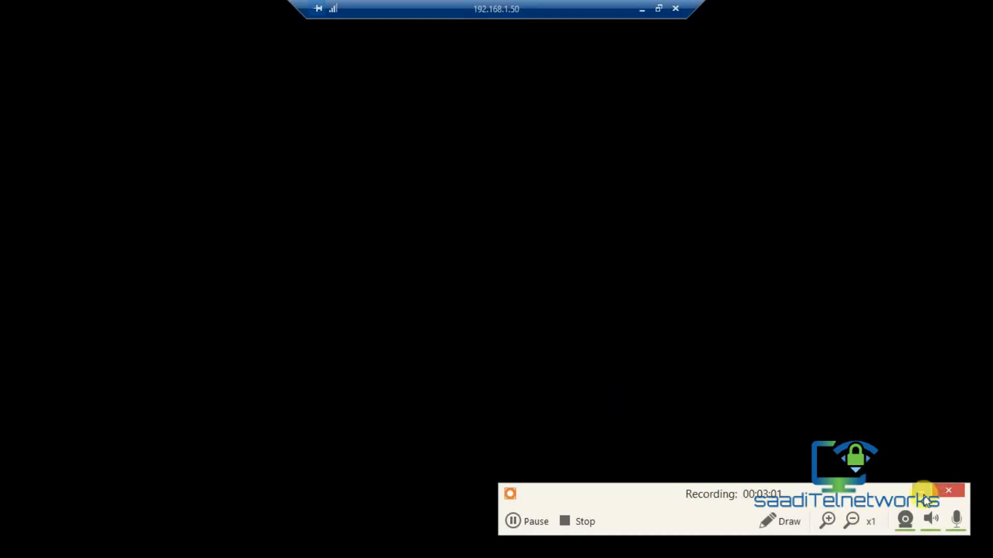
pyautogui.click(923, 491)
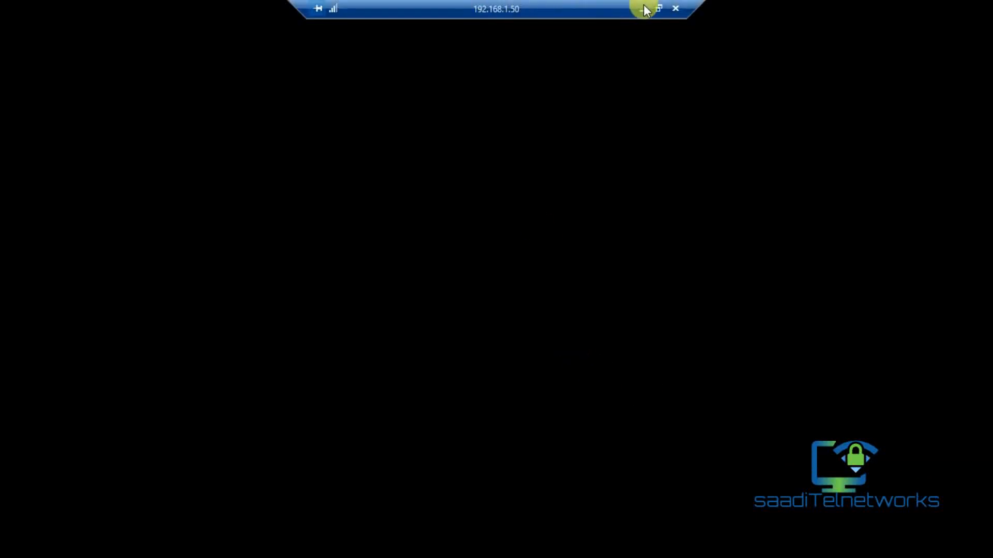
# Restore the Remote Desktop session to full screen showing the restarted server's desktop.
pyautogui.click(659, 8)
pyautogui.click(525, 11)
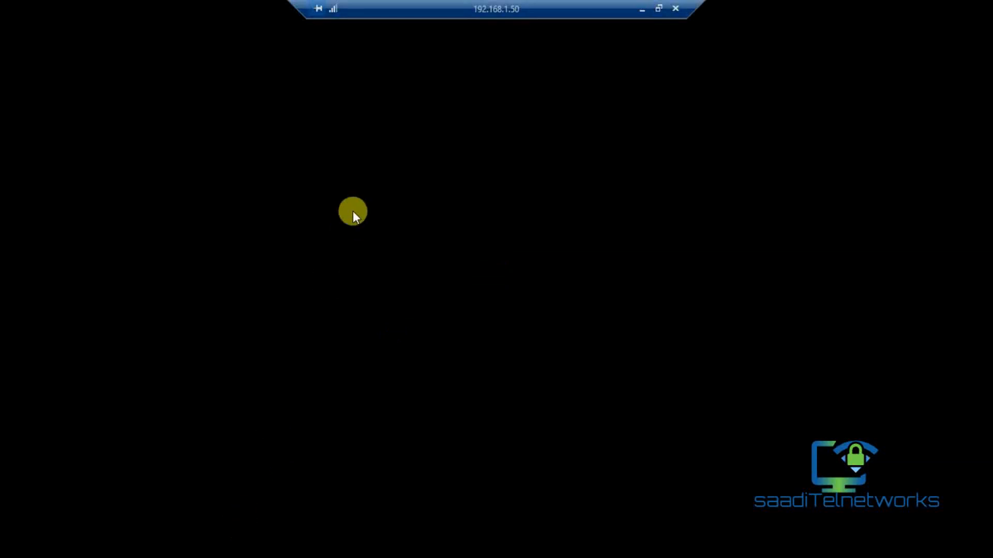
pyautogui.click(641, 9)
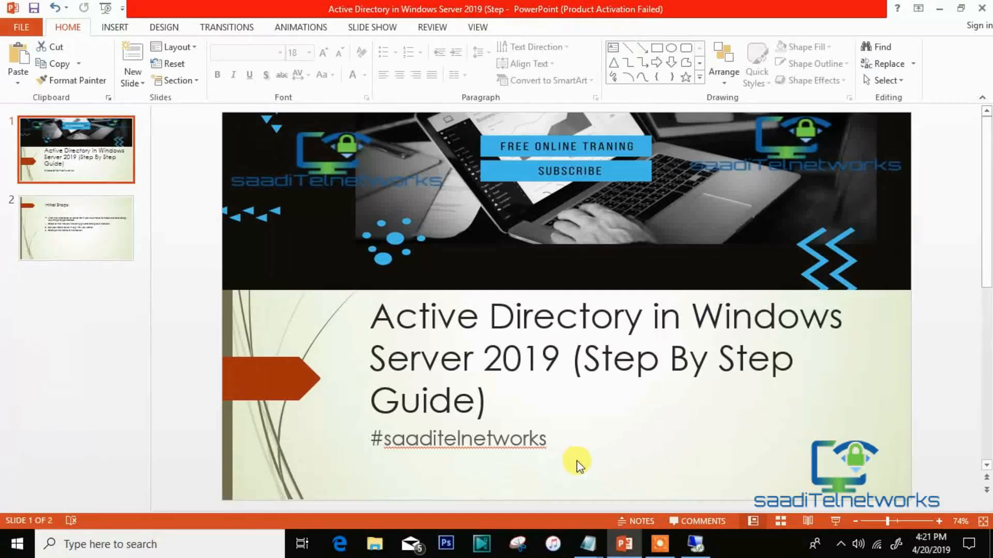
pyautogui.click(703, 549)
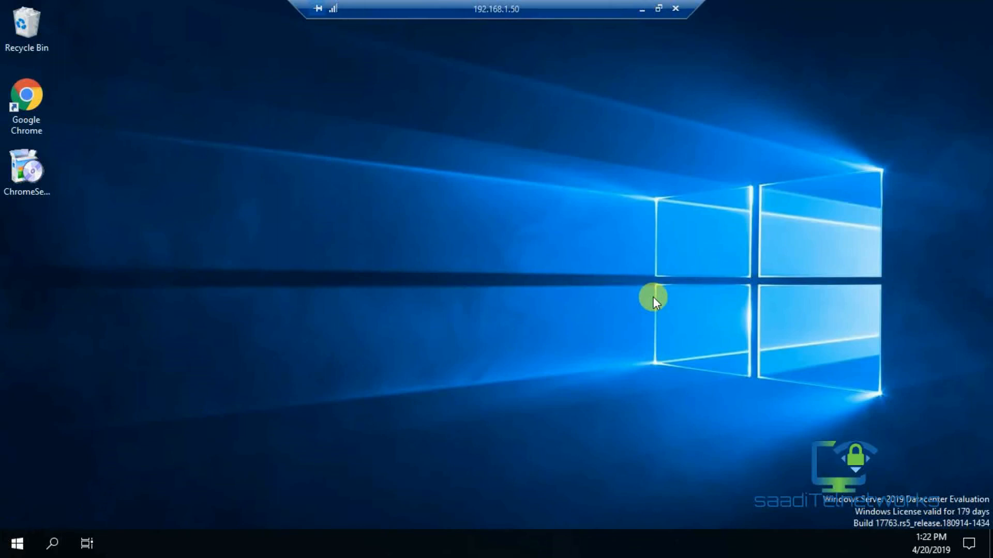
# Refresh the desktop twice, closing the Internet Download Manager warning, then open the Recycle Bin.
pyautogui.press('super')
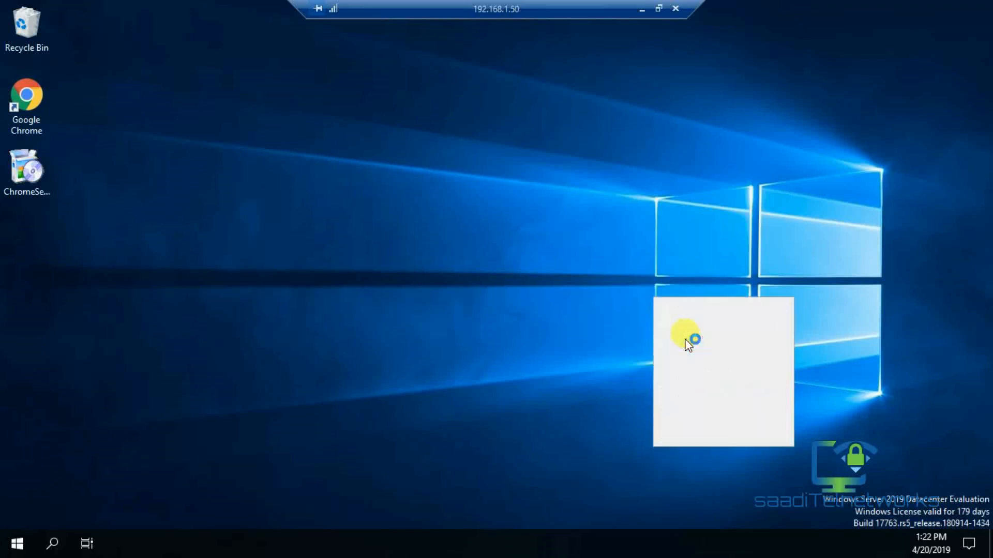
pyautogui.rightClick(684, 339)
pyautogui.click(686, 342)
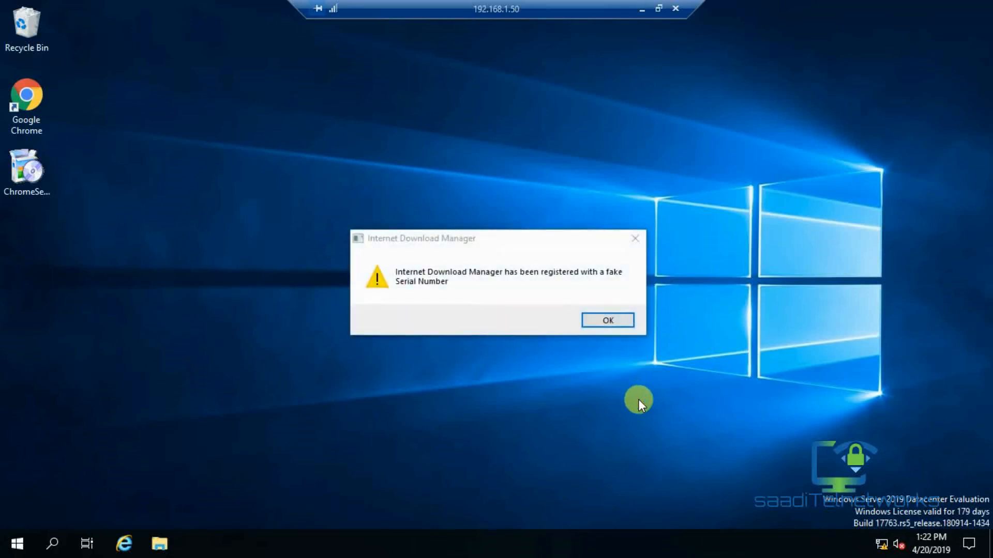
pyautogui.click(636, 239)
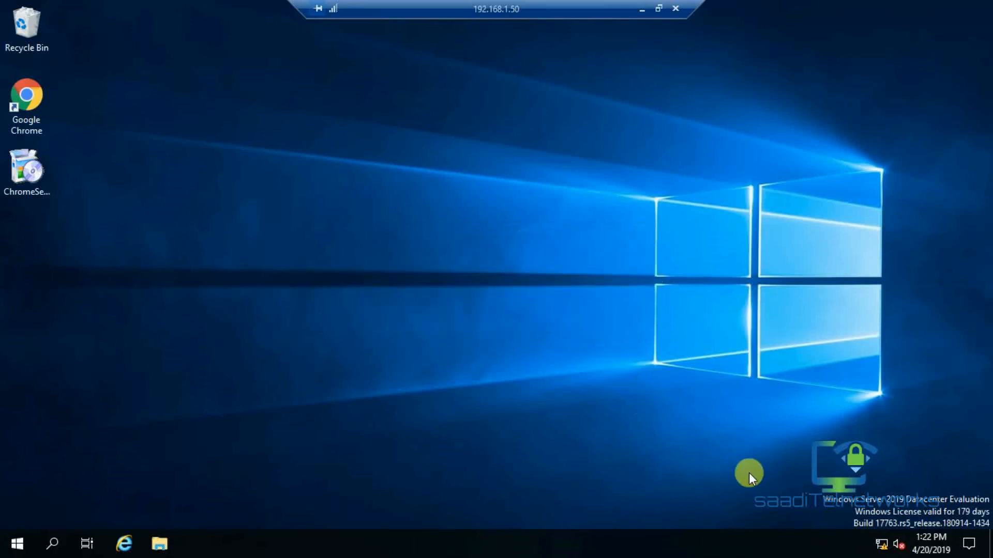
pyautogui.rightClick(338, 237)
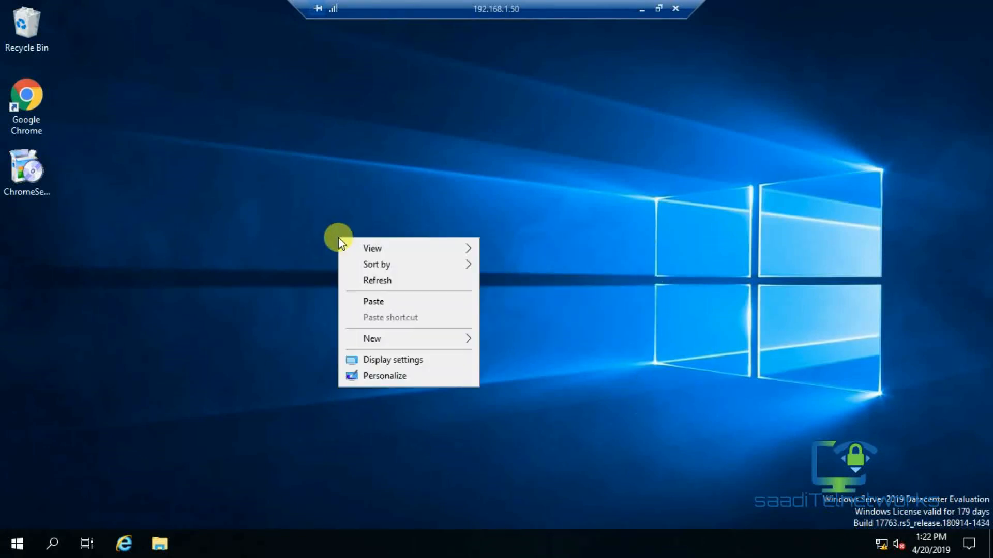
pyautogui.click(363, 280)
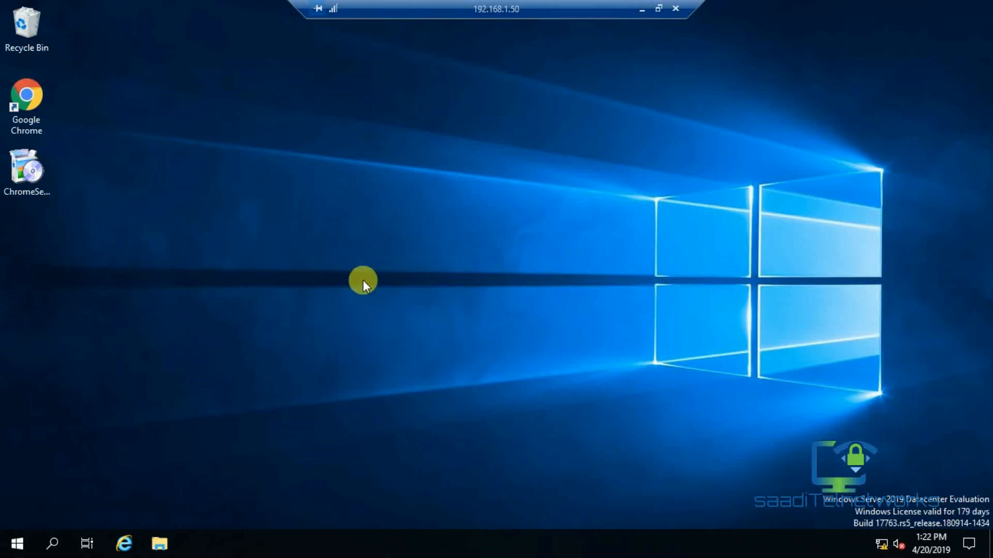
pyautogui.click(26, 41)
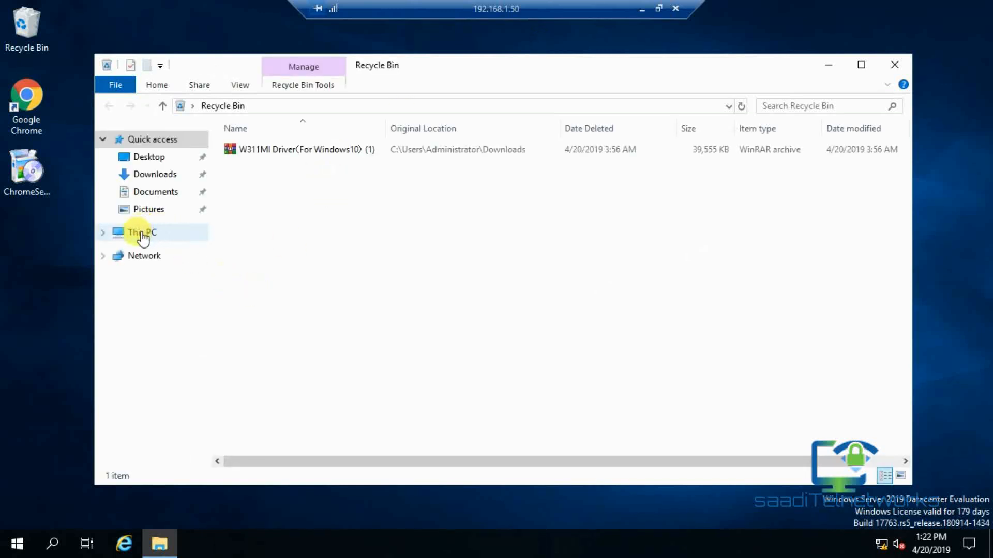
# Check This PC's system properties show domain saaditelnetworks.local, then close the windows and the Admin Center popup.
pyautogui.click(145, 233)
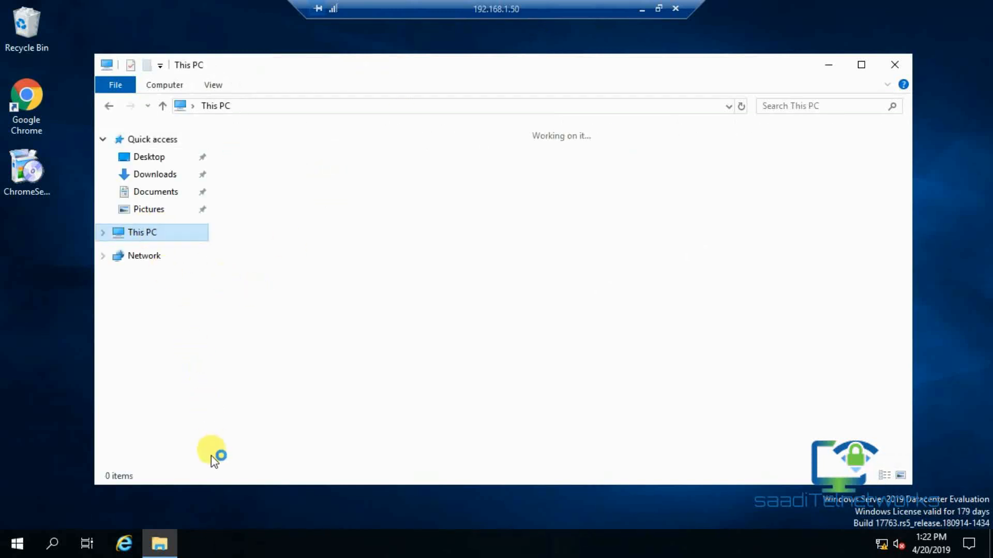
pyautogui.click(202, 427)
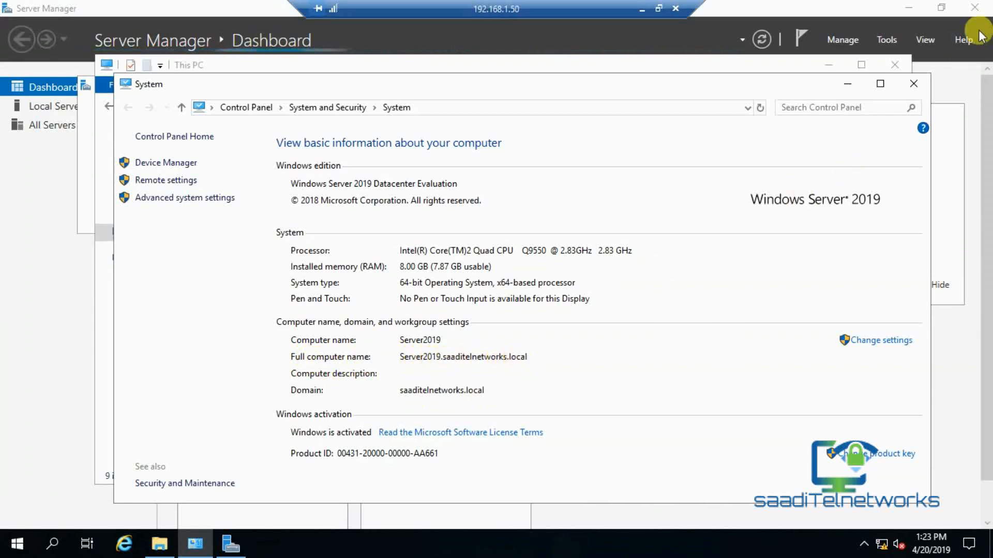
pyautogui.click(913, 83)
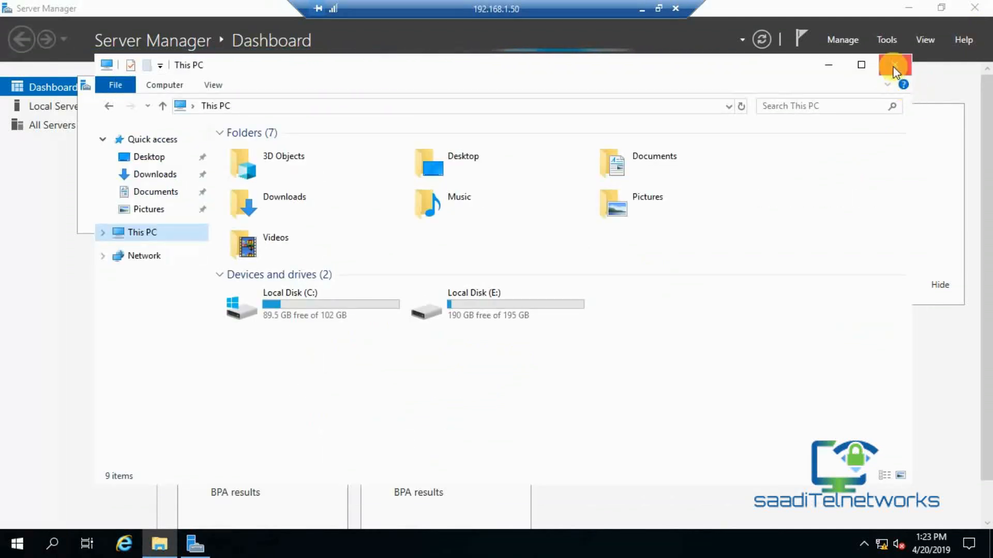
pyautogui.click(894, 66)
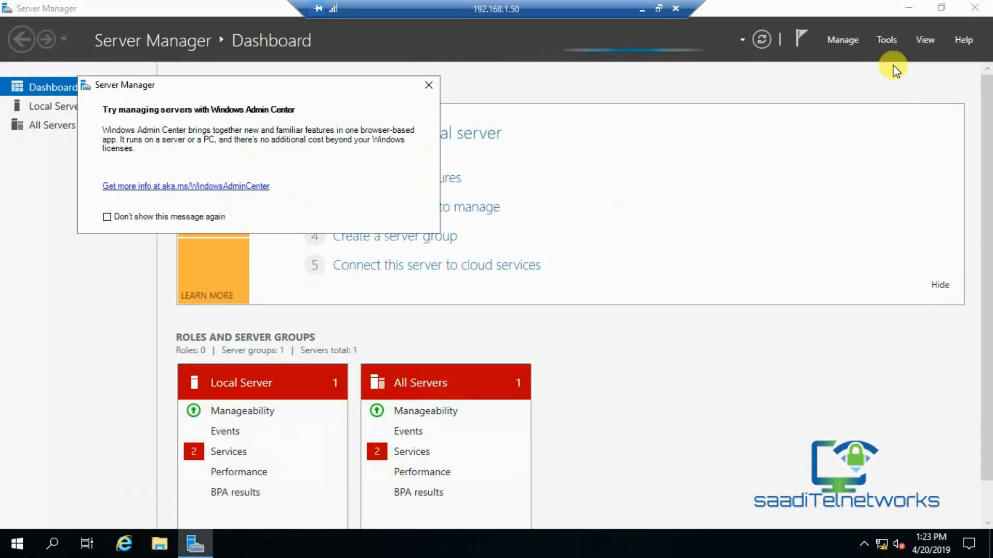
pyautogui.click(428, 86)
pyautogui.moveTo(987, 153); pyautogui.dragTo(975, 66)
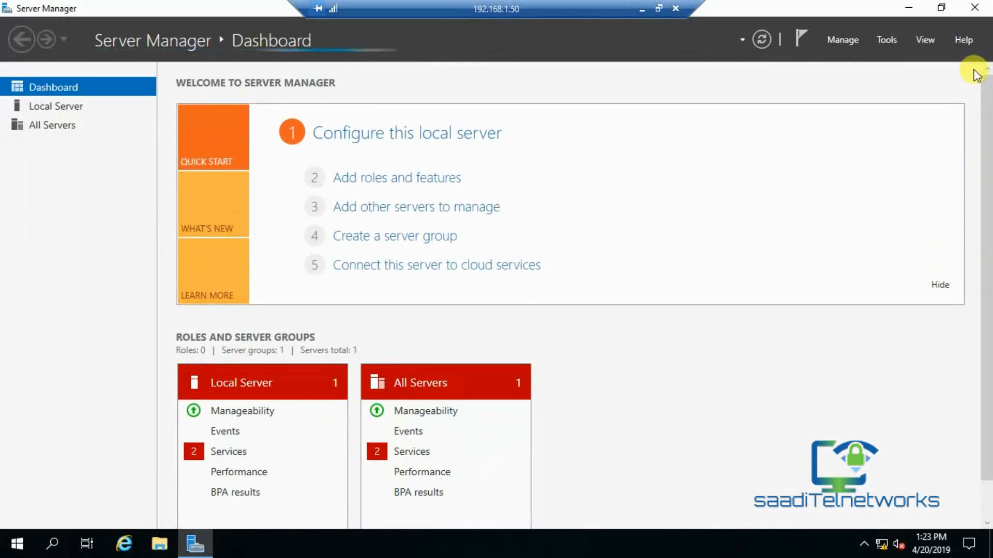